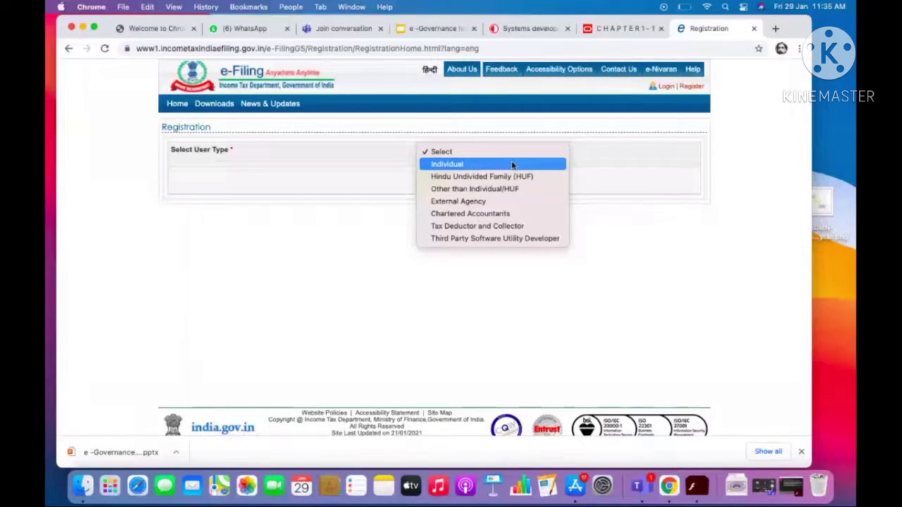
Select Individual as the user type and continue to the registration form.
left_click(513, 164)
left_click(442, 180)
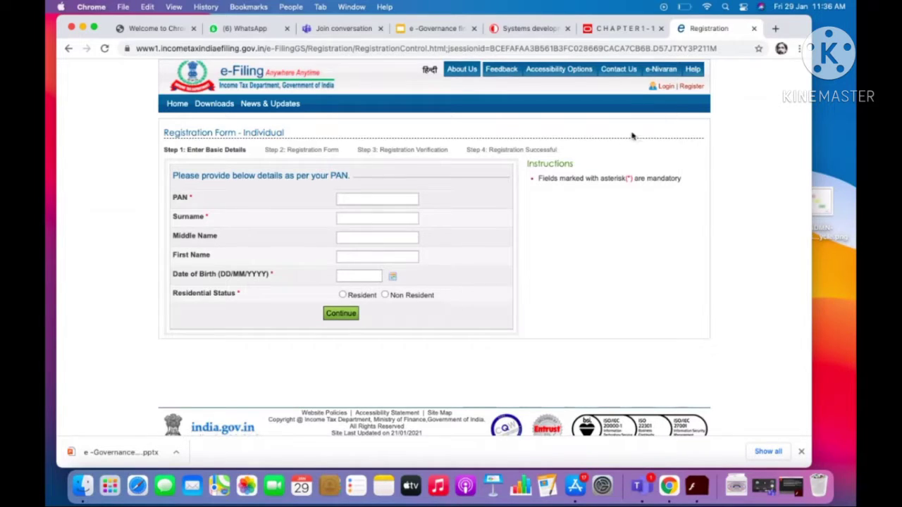
Go to the login page and place the cursor in the User ID field.
left_click(664, 87)
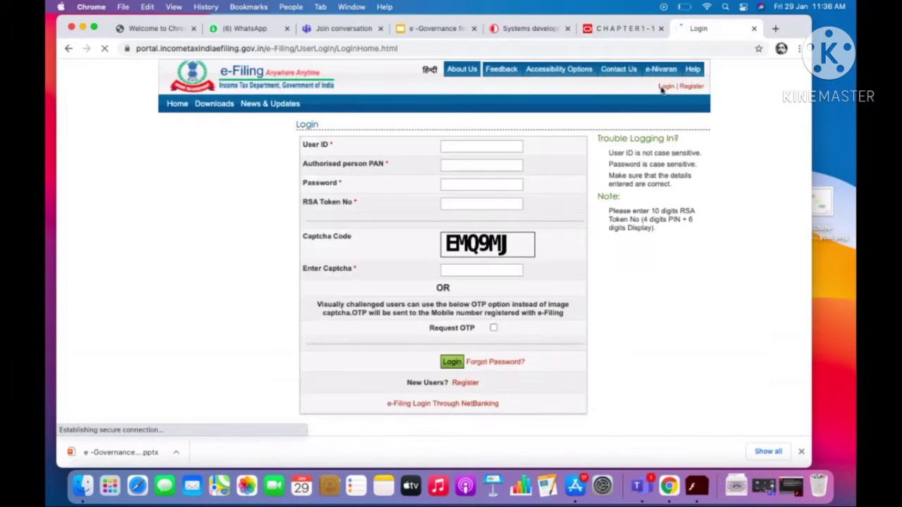
left_click(401, 150)
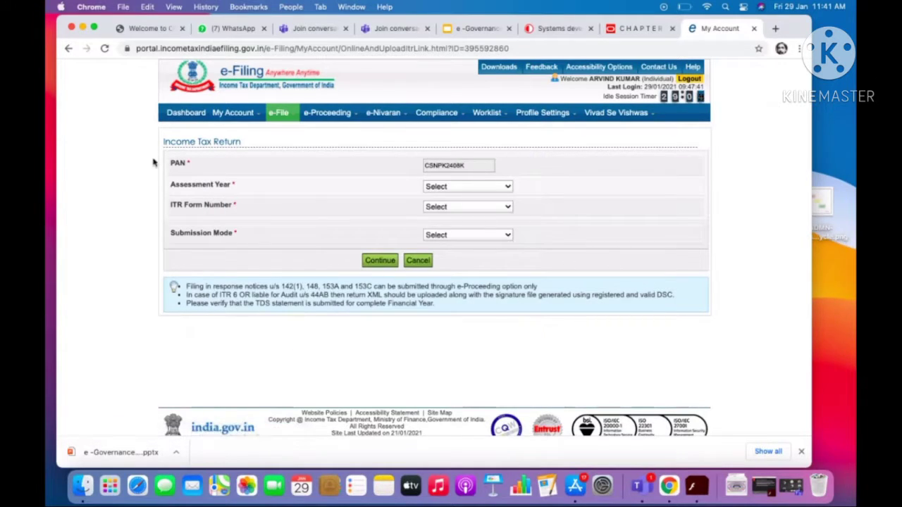
mouse_move(241, 116)
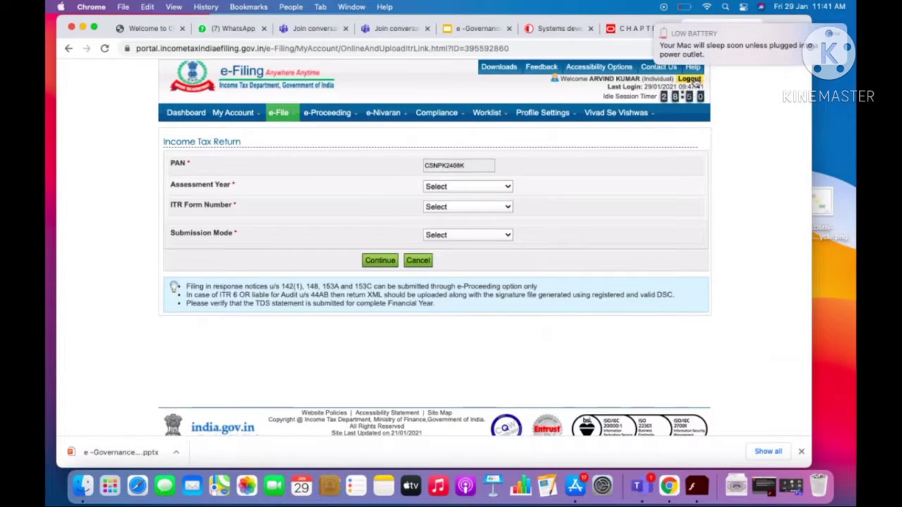
Log out, then retry logging in with the user ID, account password and captcha.
left_click(690, 79)
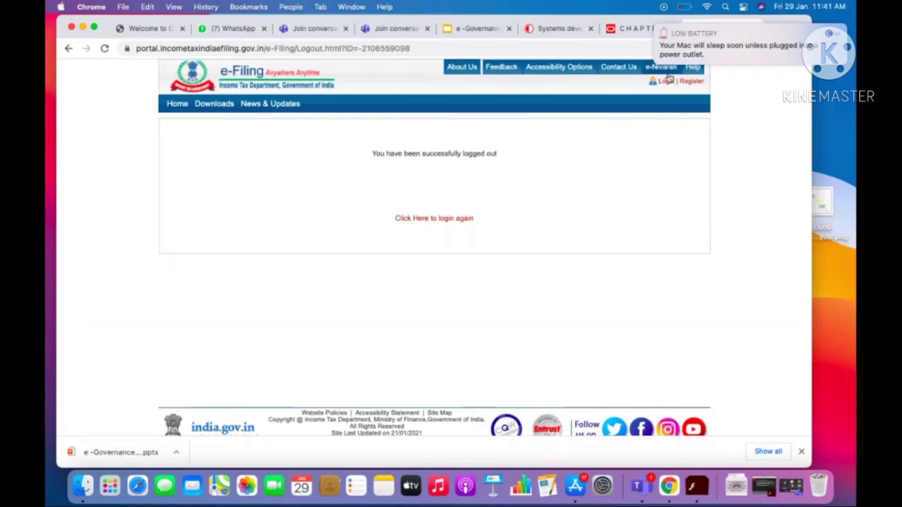
left_click(667, 82)
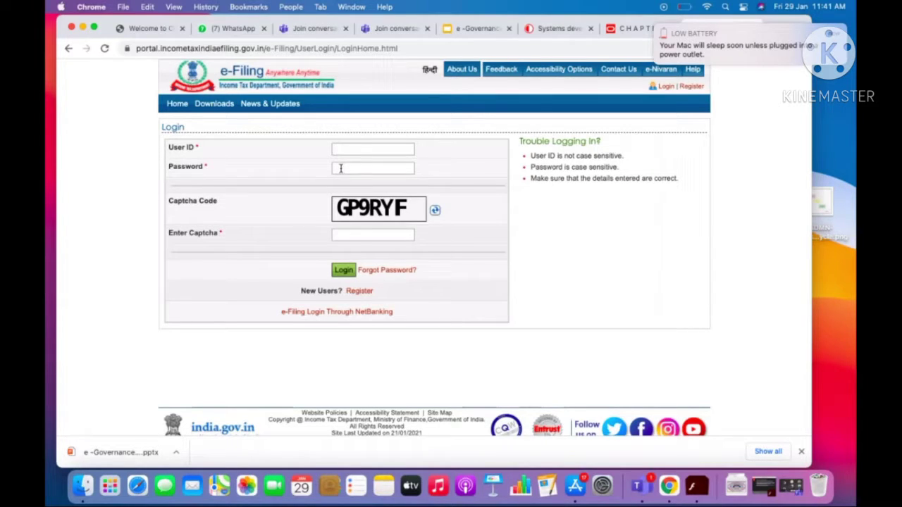
left_click(343, 152)
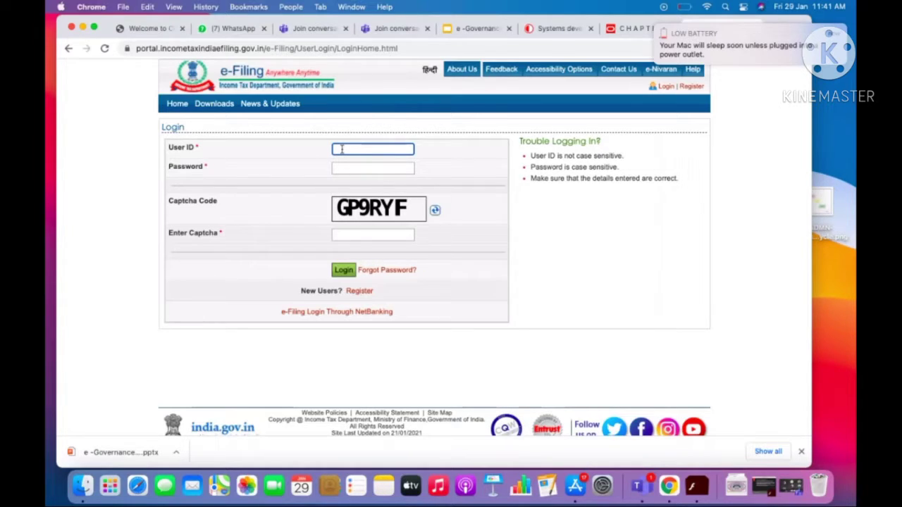
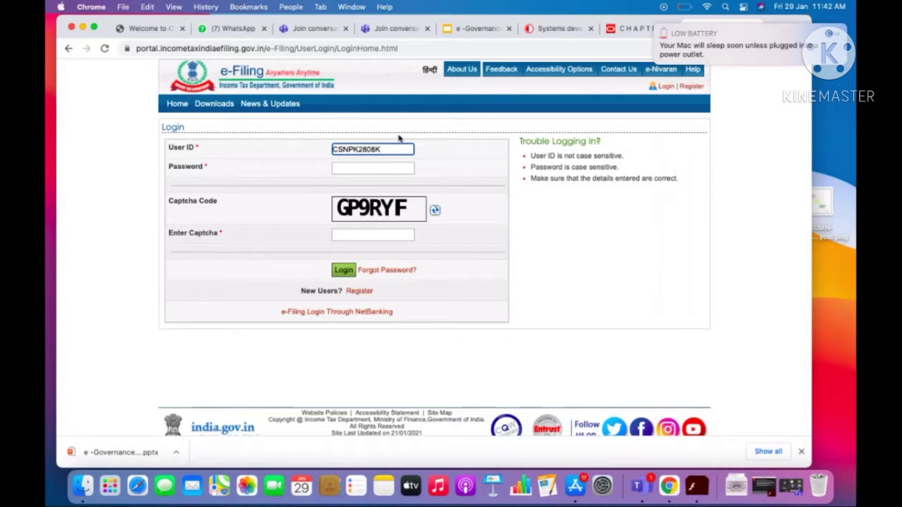
left_click(346, 171)
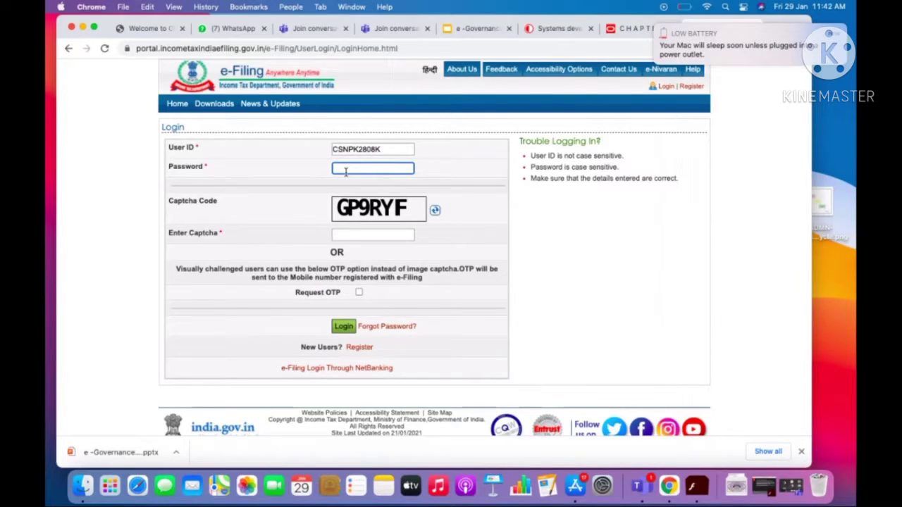
type("••••••••")
left_click(350, 236)
type("G")
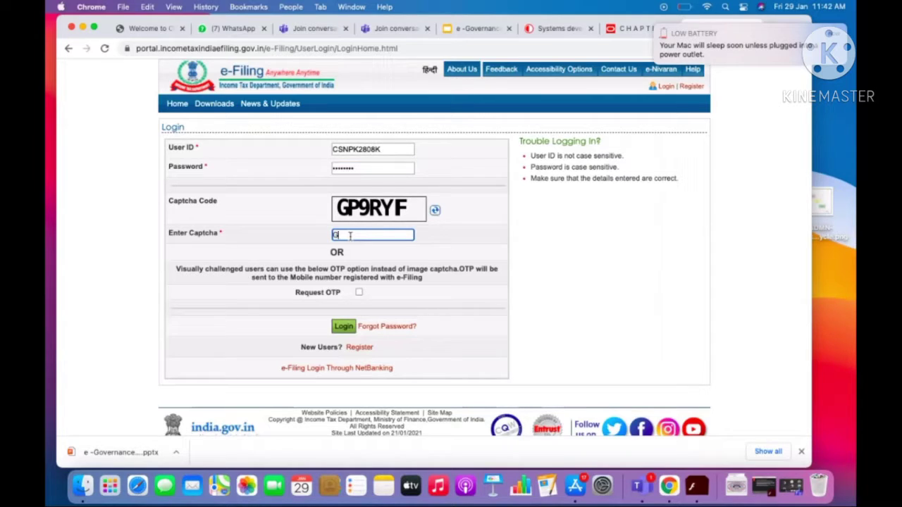
type("P9RYF")
left_click(343, 328)
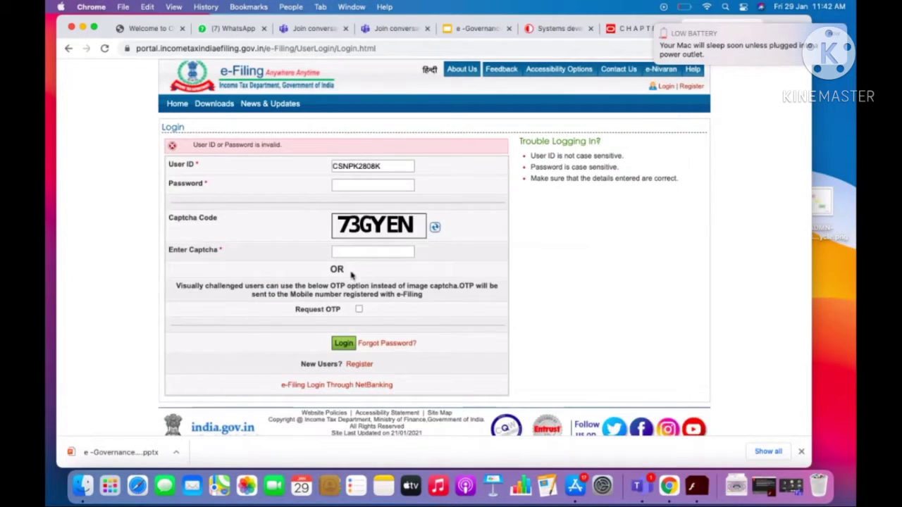
Change the wrong user ID digit to 4, re-enter password and new captcha, and log in.
left_click(367, 166)
key("BackSpace")
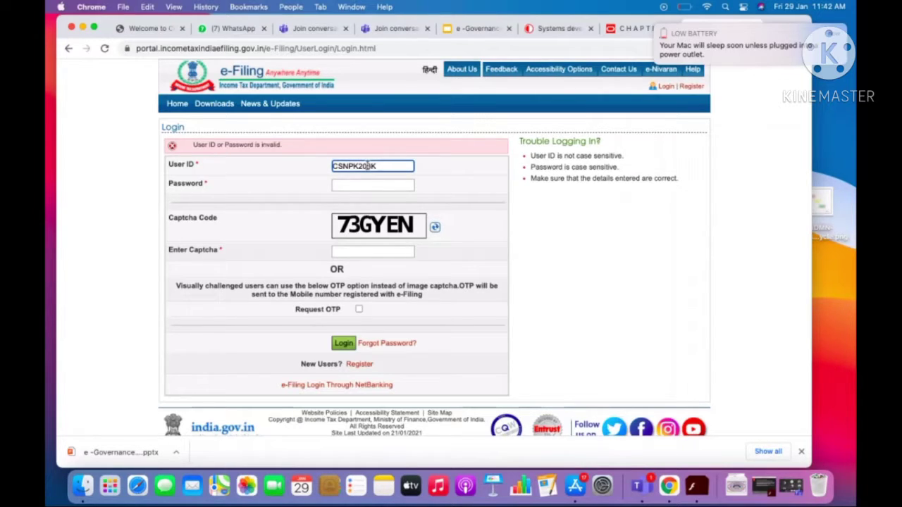
type("4")
left_click(361, 187)
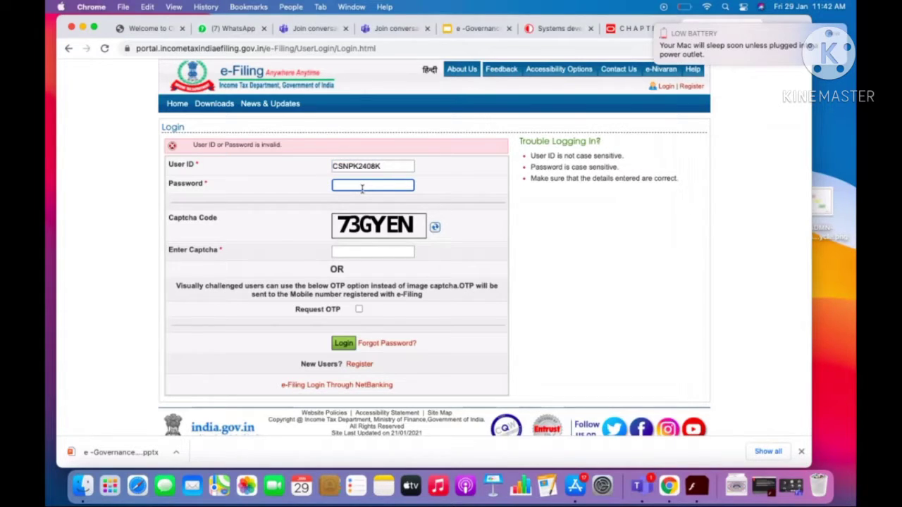
type("••••••••")
left_click(355, 253)
type("73")
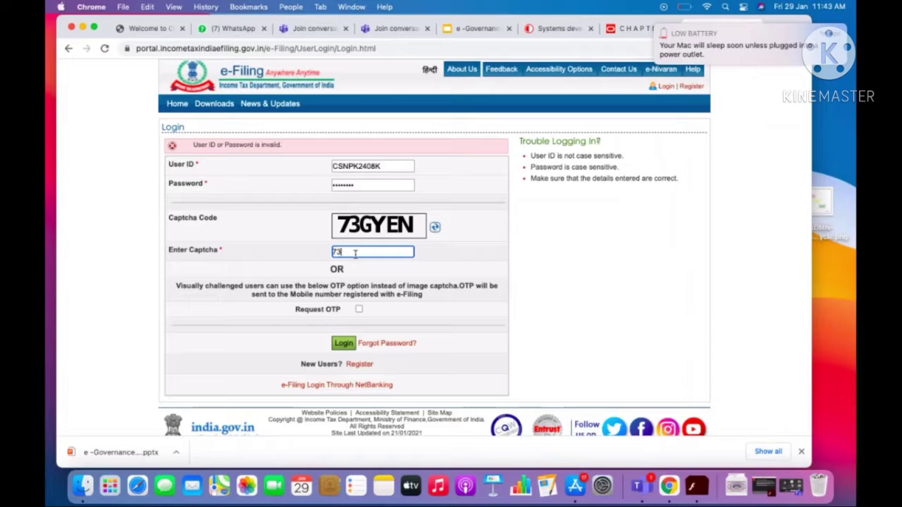
type("GYEN")
left_click(349, 343)
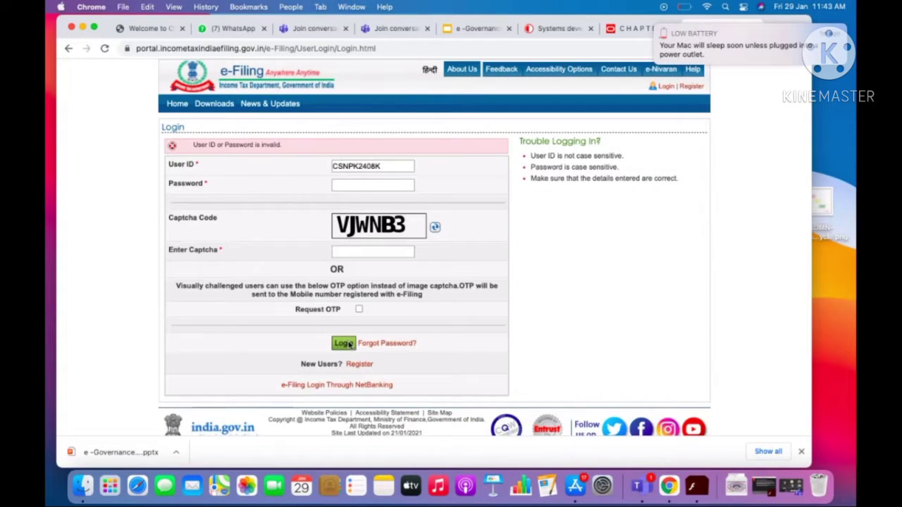
left_click(386, 184)
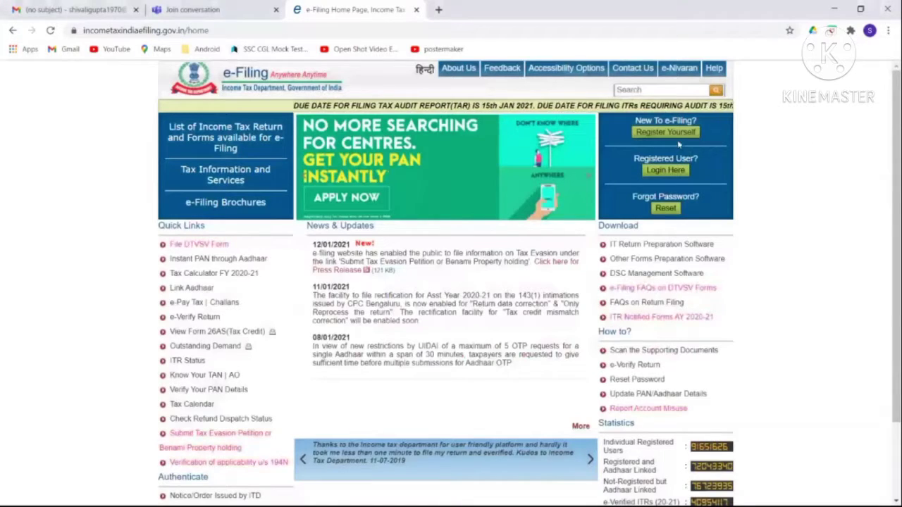
Choose Register Yourself, pick Individual as the user type, and continue.
left_click(681, 139)
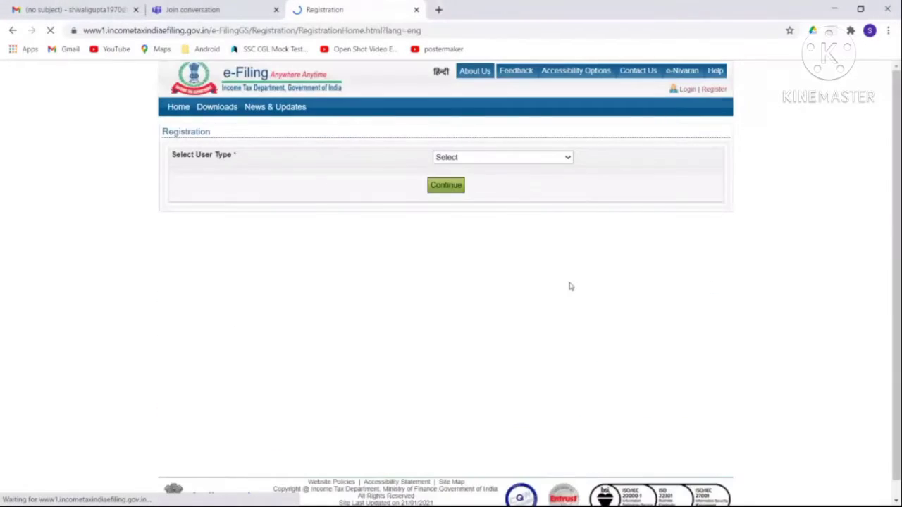
left_click(569, 159)
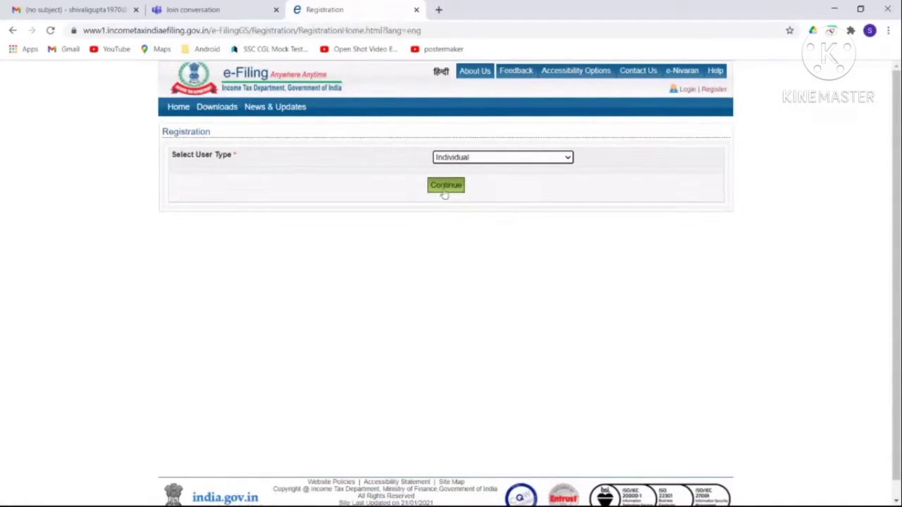
left_click(444, 192)
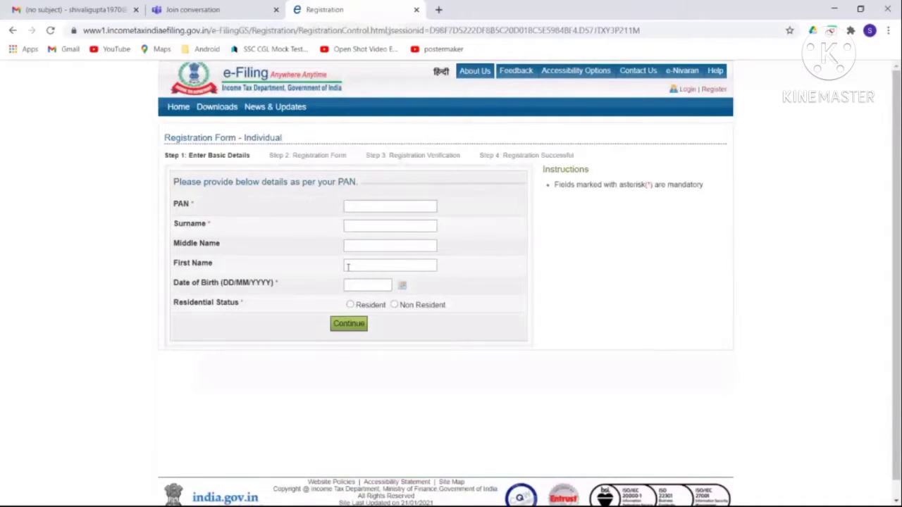
left_click(402, 287)
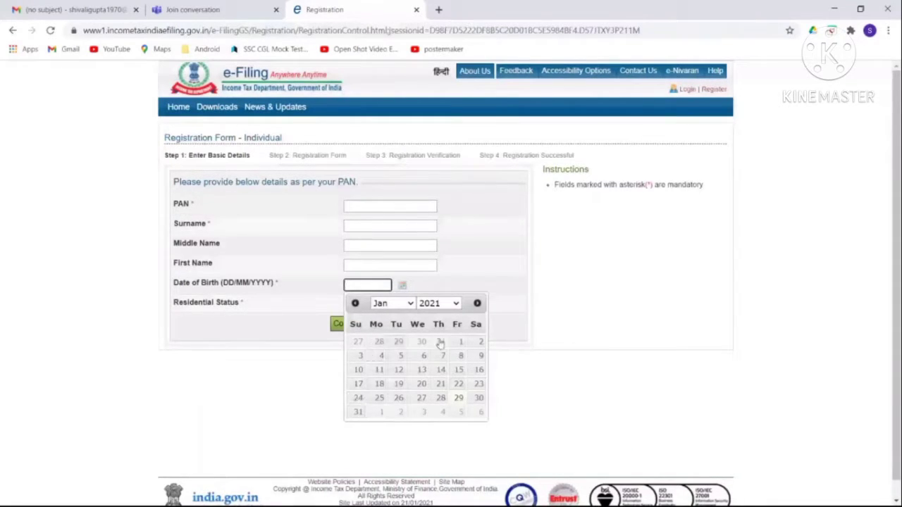
left_click(456, 304)
mouse_move(460, 275)
left_mouse_down()
mouse_move(461, 232)
mouse_move(457, 278)
left_mouse_up()
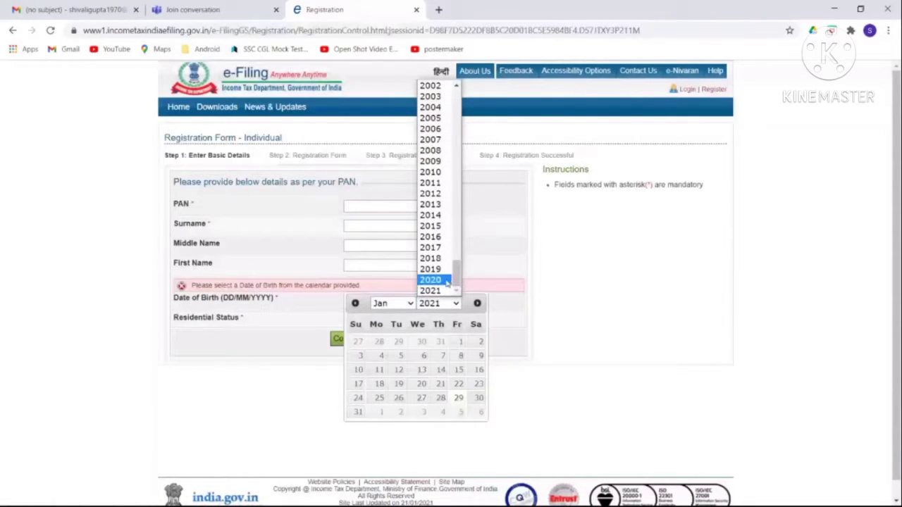
left_click(411, 304)
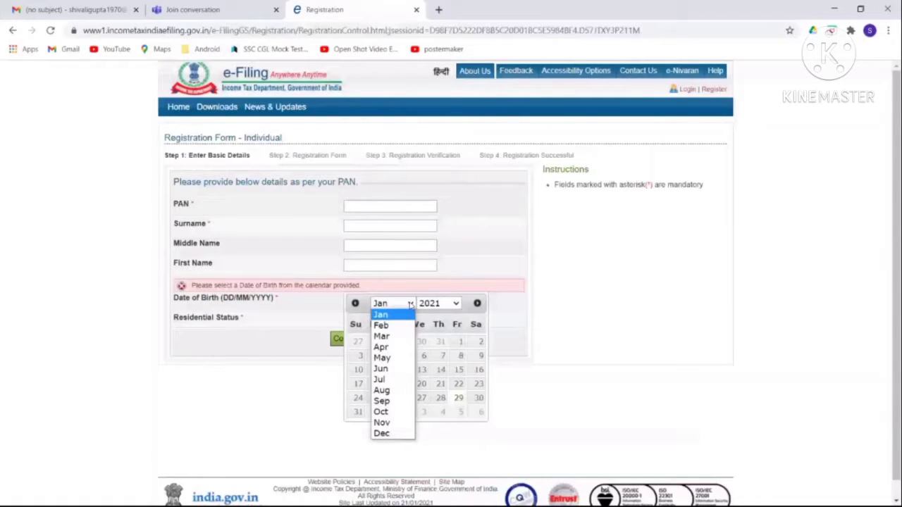
left_click(504, 377)
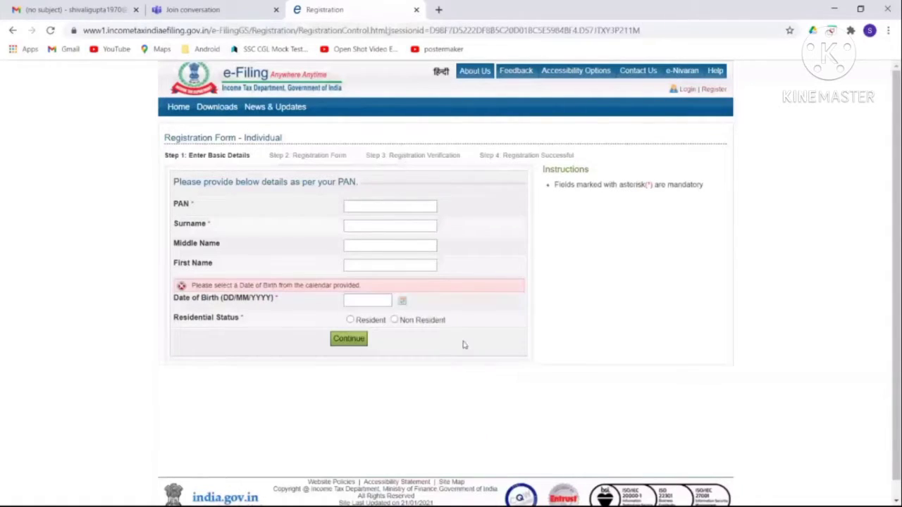
left_click(403, 302)
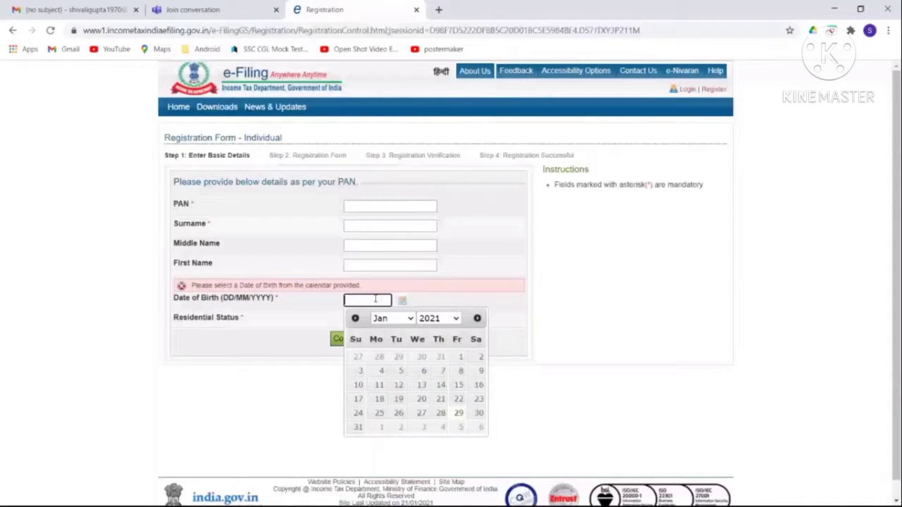
left_click(296, 344)
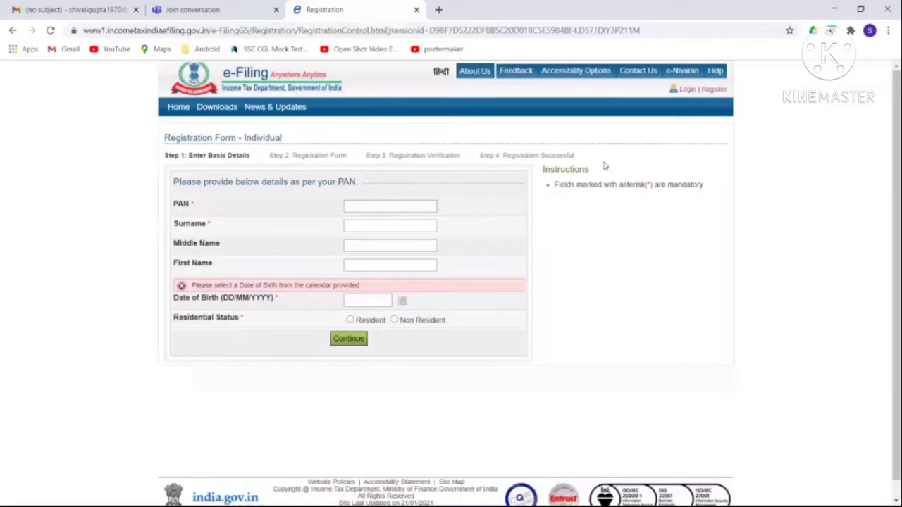
Enter the taxpayer's PAN in the PAN field, fixing typos and the lowercase last letter.
left_click(354, 207)
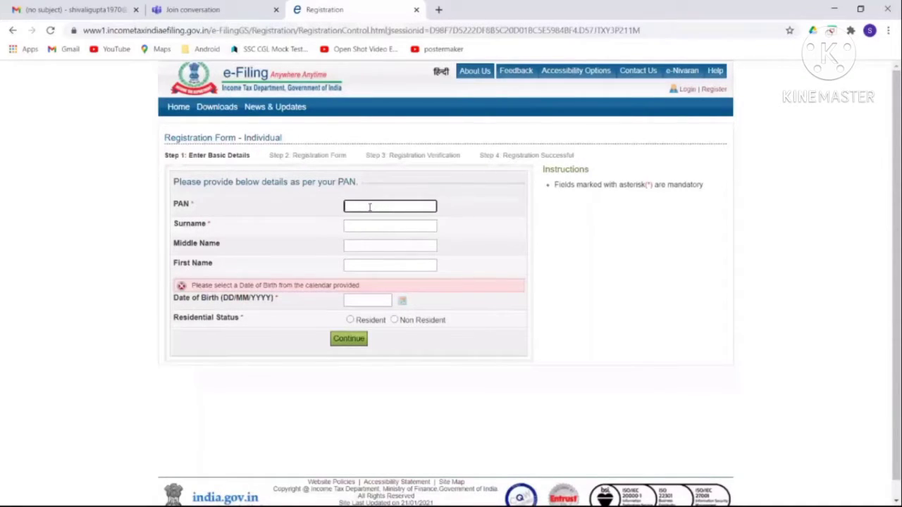
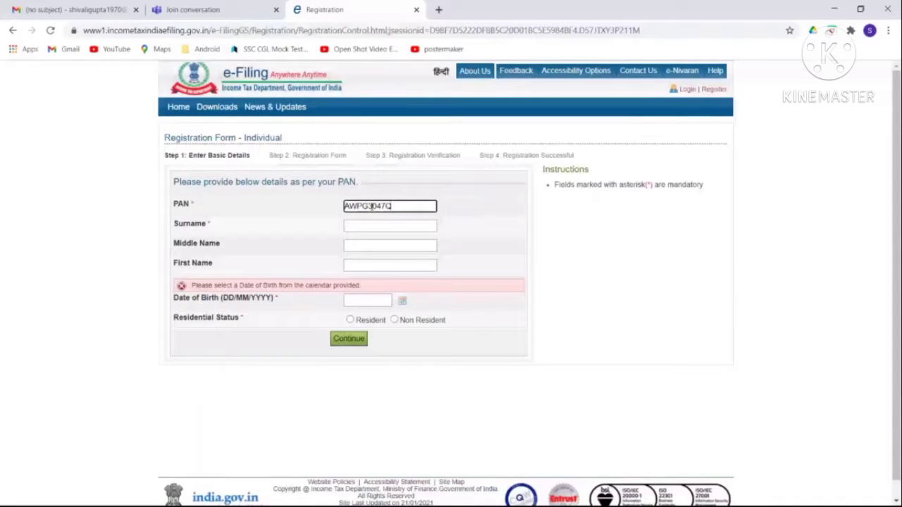
Fill in the taxpayer's surname and first name on the registration form.
left_click(372, 224)
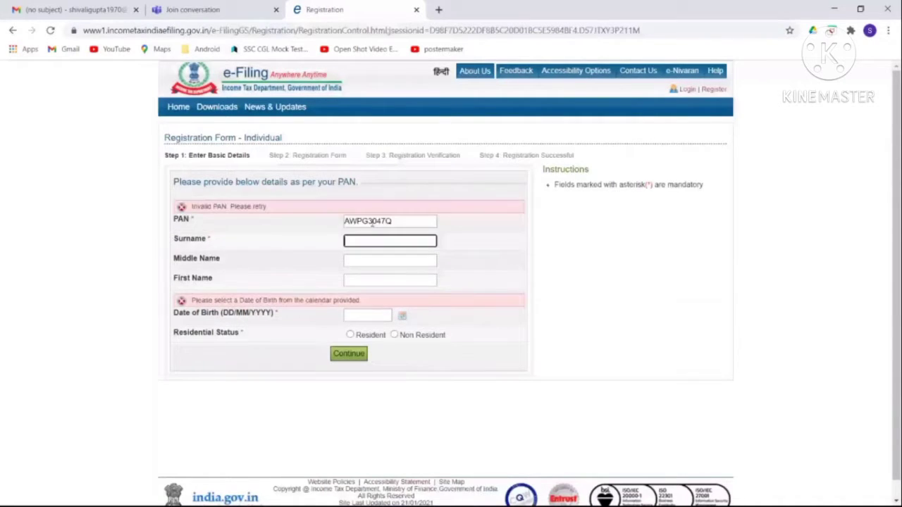
left_click(383, 281)
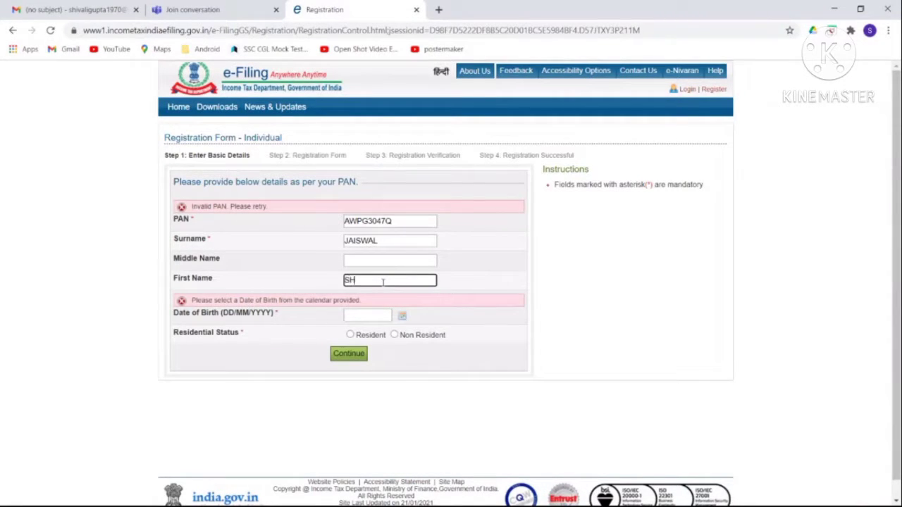
left_click(402, 317)
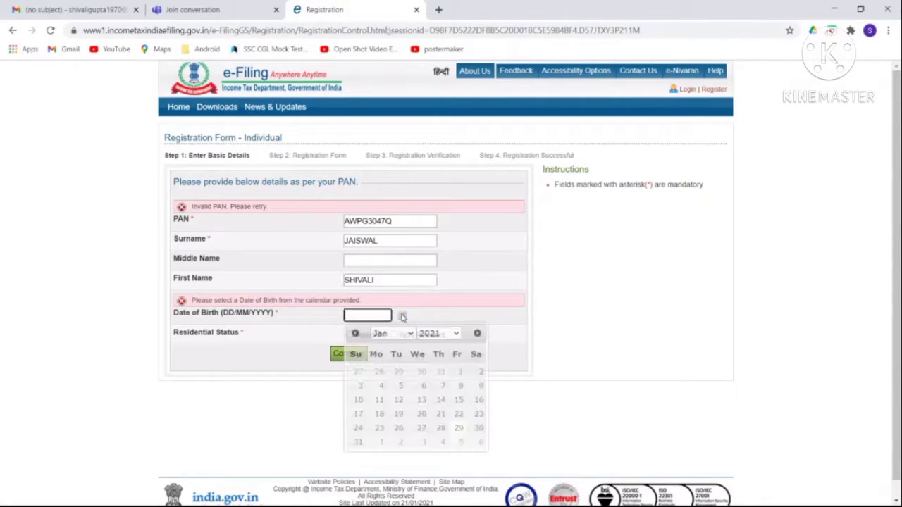
left_click(453, 334)
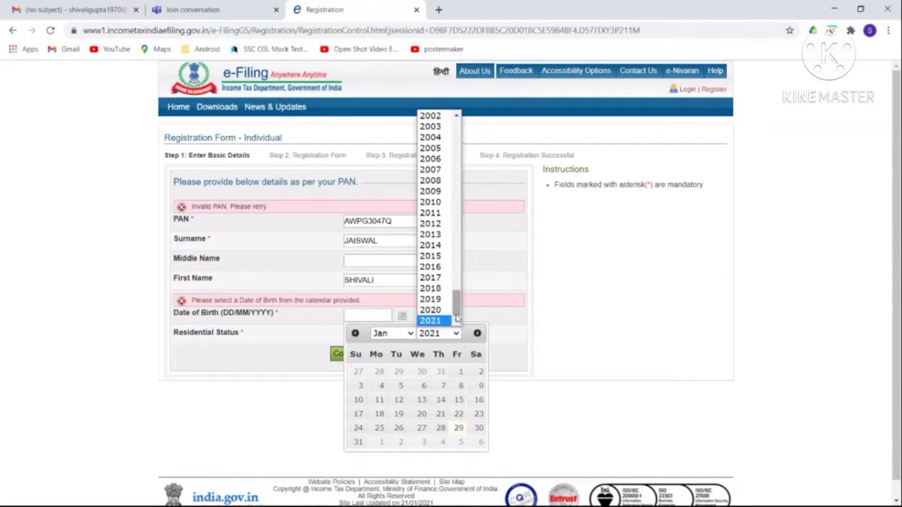
left_click_drag(457, 319, 461, 256)
left_click(444, 267)
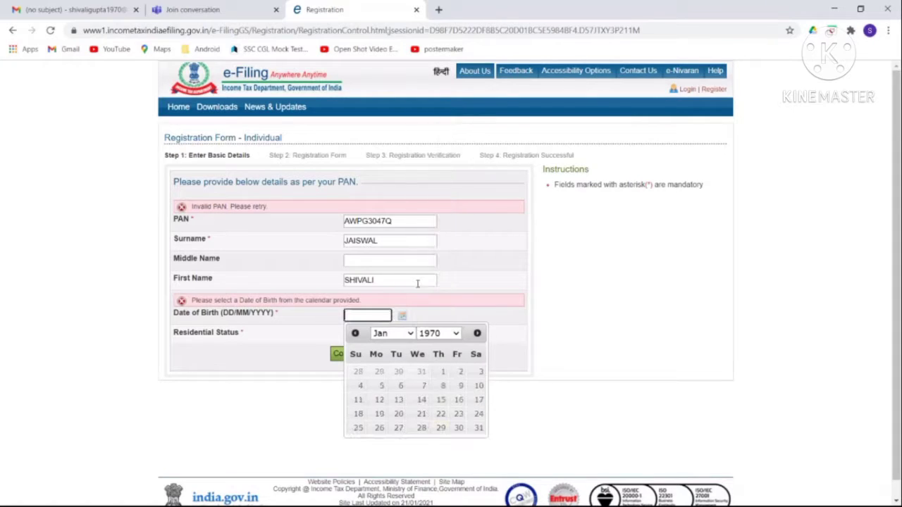
left_click(411, 335)
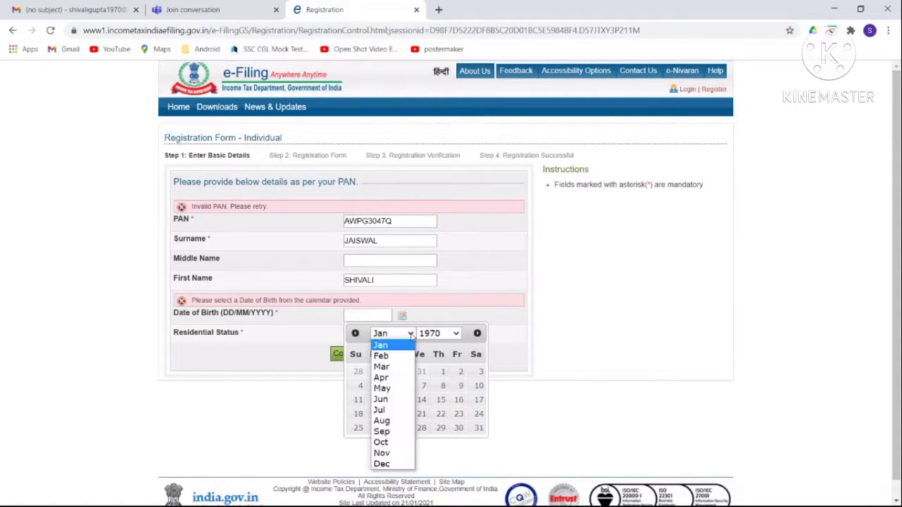
left_click(392, 442)
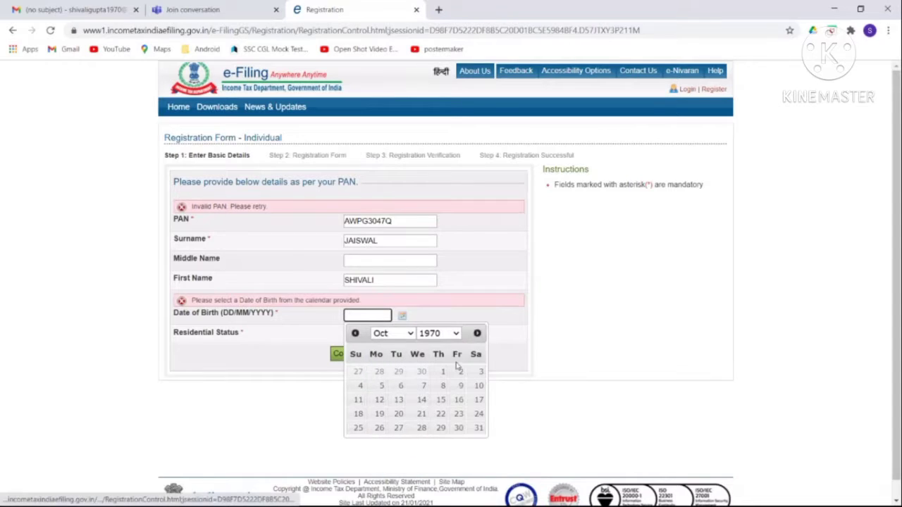
left_click(360, 385)
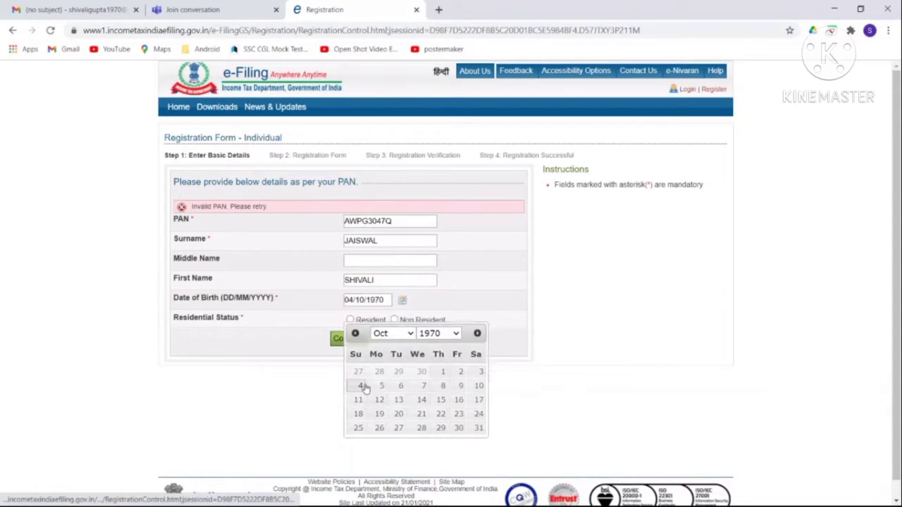
Mark the taxpayer as Resident and insert the missing letter Z into the PAN.
left_click(350, 320)
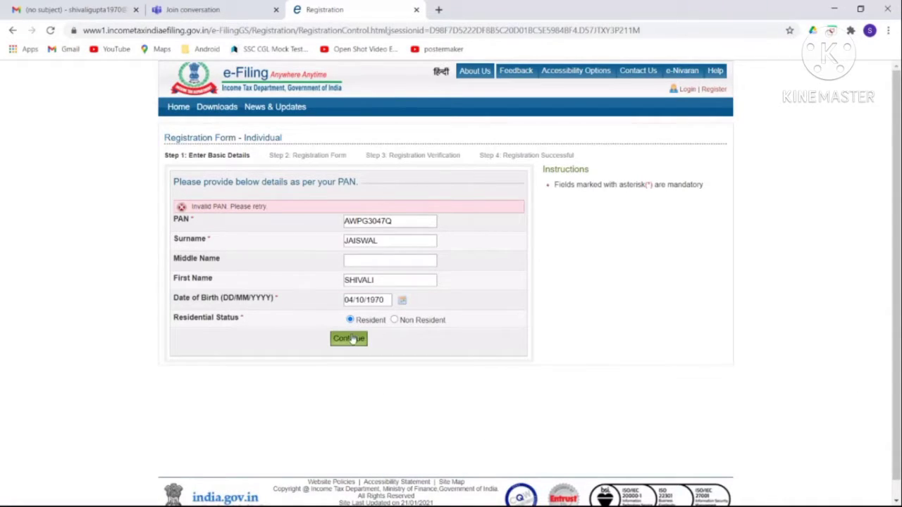
left_click(349, 339)
left_click(359, 222)
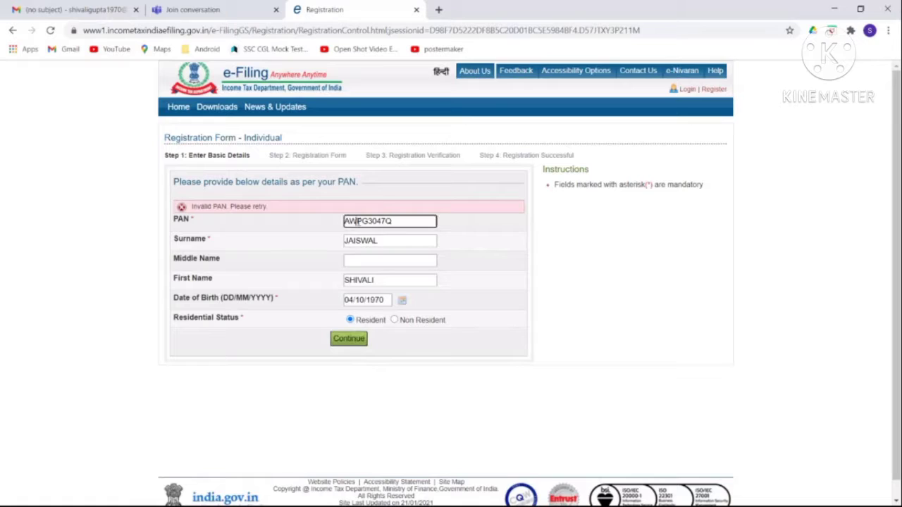
type("Z")
left_click(354, 343)
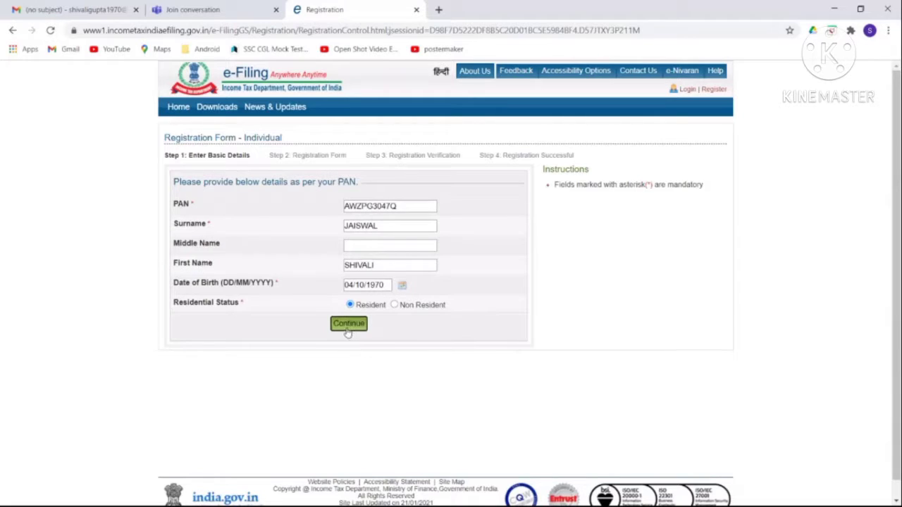
Submit the corrected basic registration details with Continue.
left_click(349, 325)
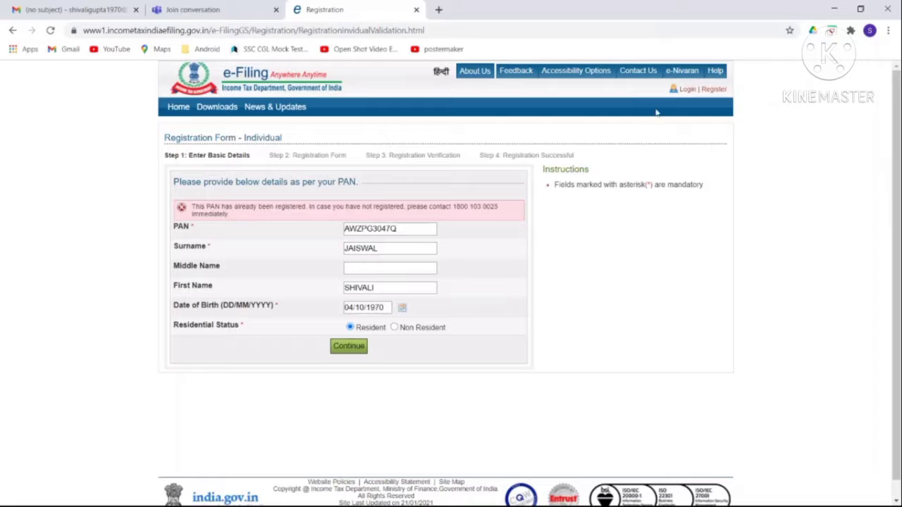
Open the login page and enter the taxpayer's PAN as the user ID.
left_click(687, 91)
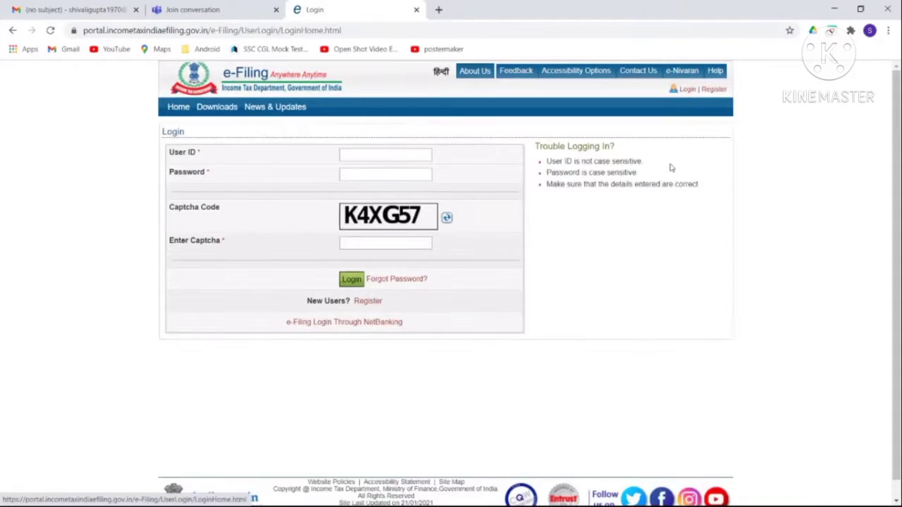
left_click(362, 155)
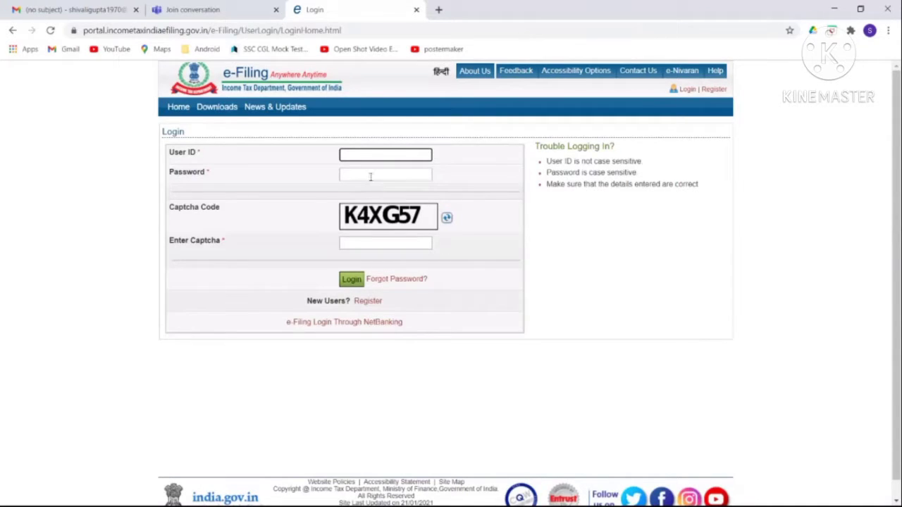
left_click(371, 177)
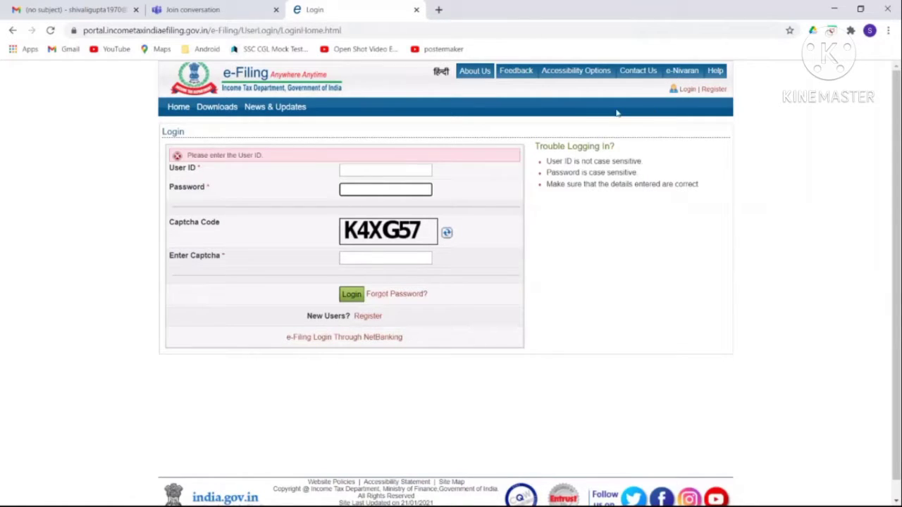
scroll(656, 233, "down", 1)
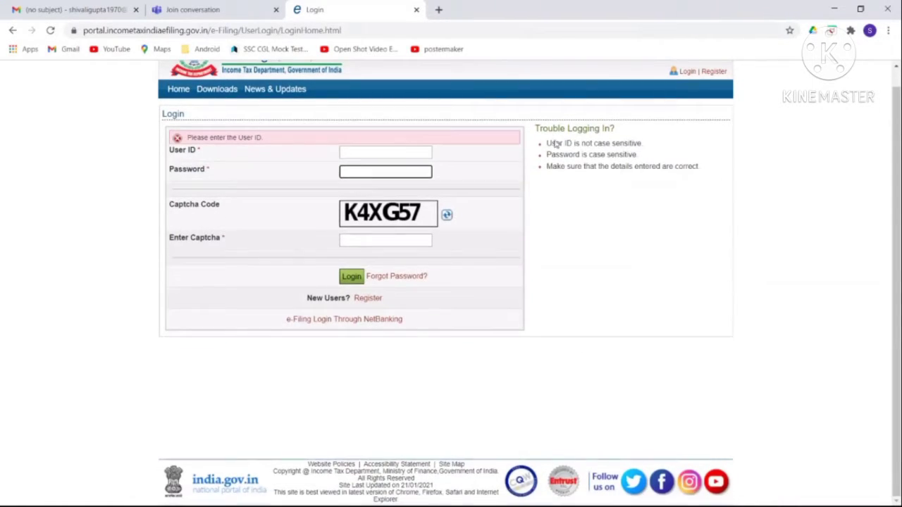
scroll(397, 316, "up", 1)
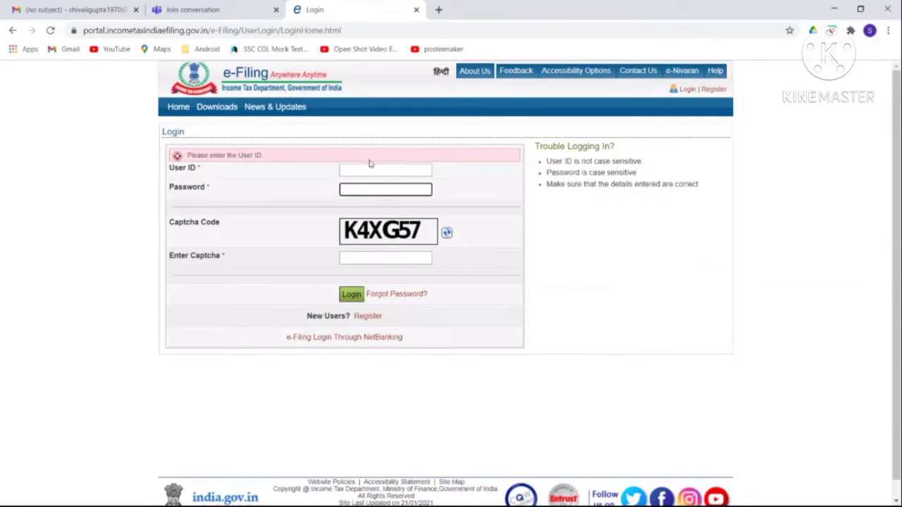
left_click(361, 172)
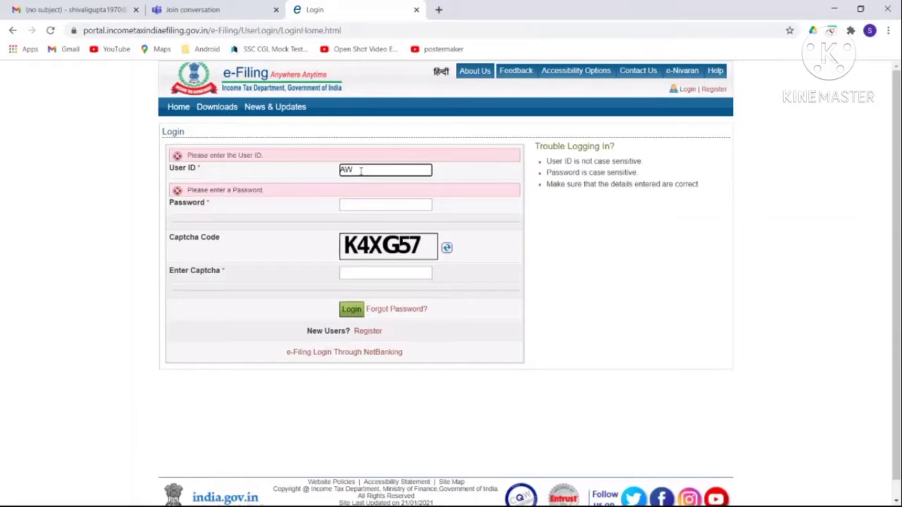
left_click(366, 205)
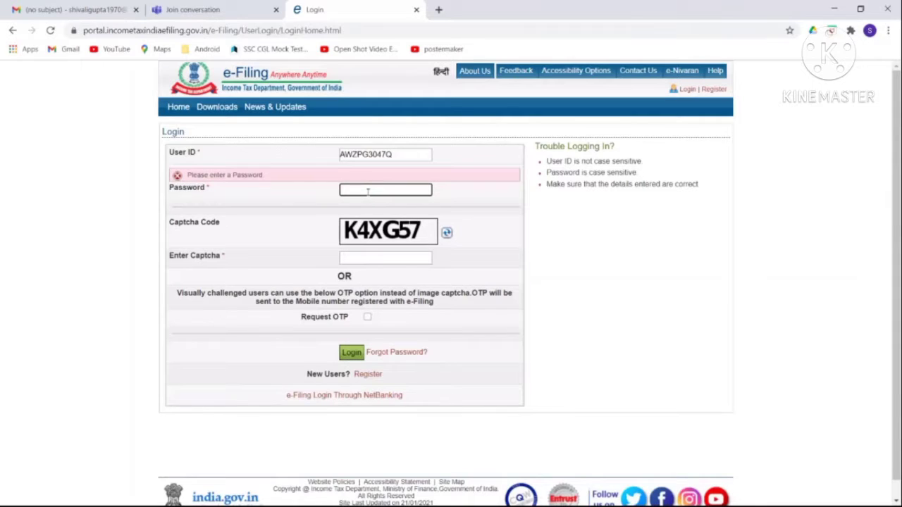
left_click(367, 319)
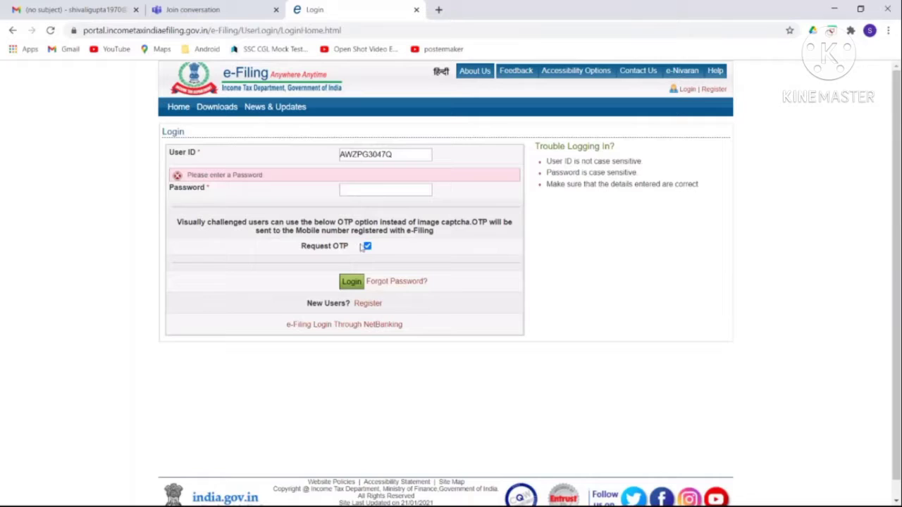
mouse_move(475, 74)
left_click(419, 189)
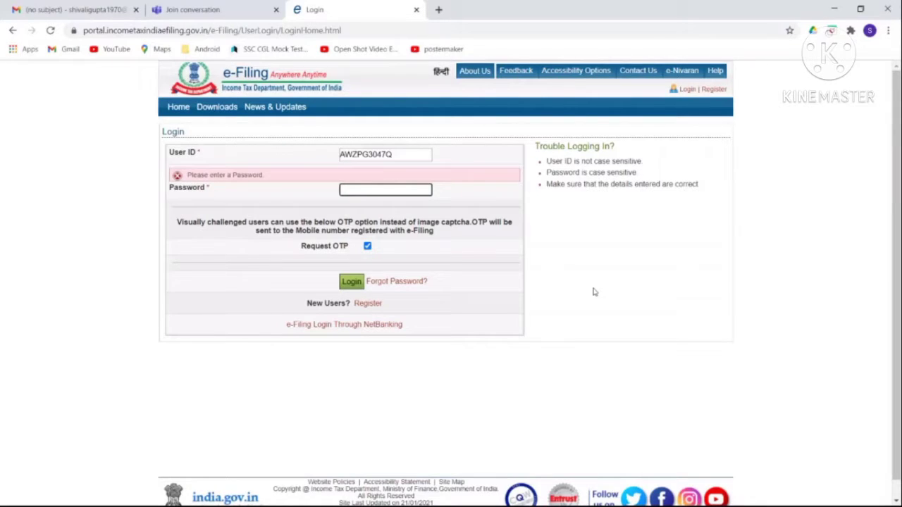
left_click(367, 247)
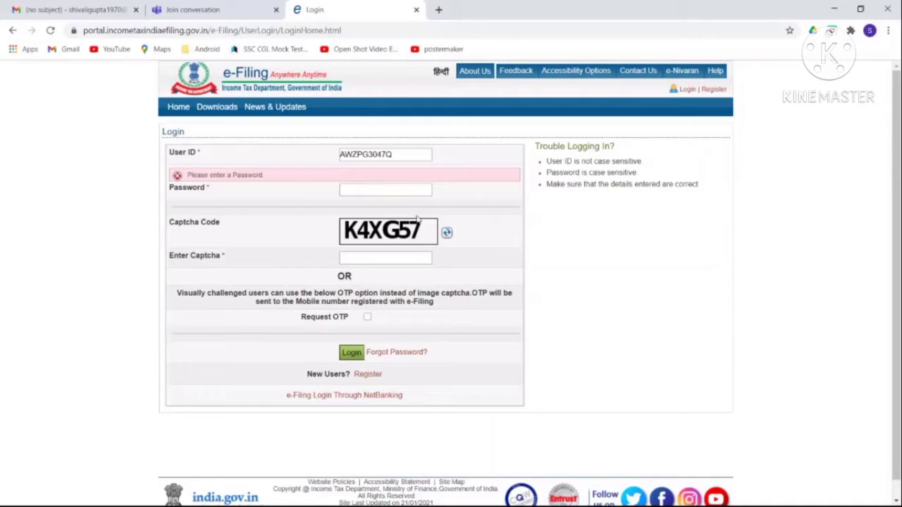
Start Forgot Password, entering the user ID and the captcha, and continue.
left_click(390, 355)
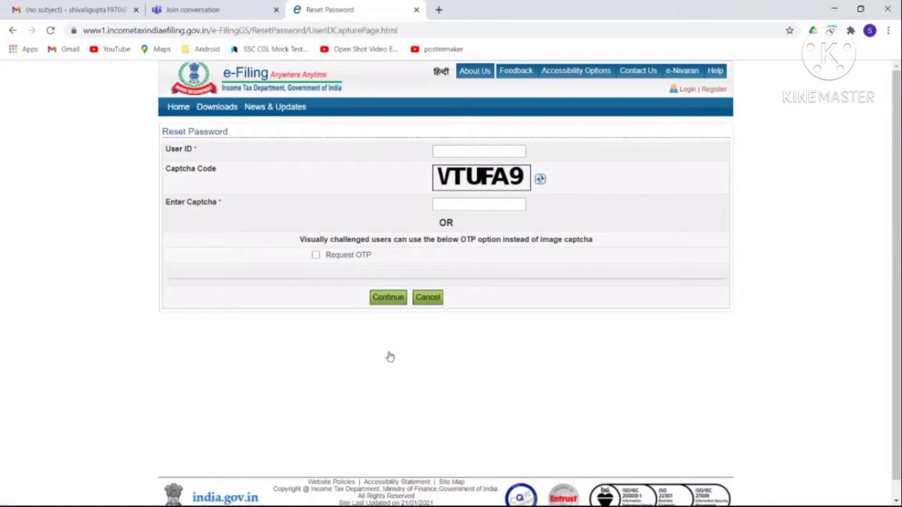
left_click(471, 157)
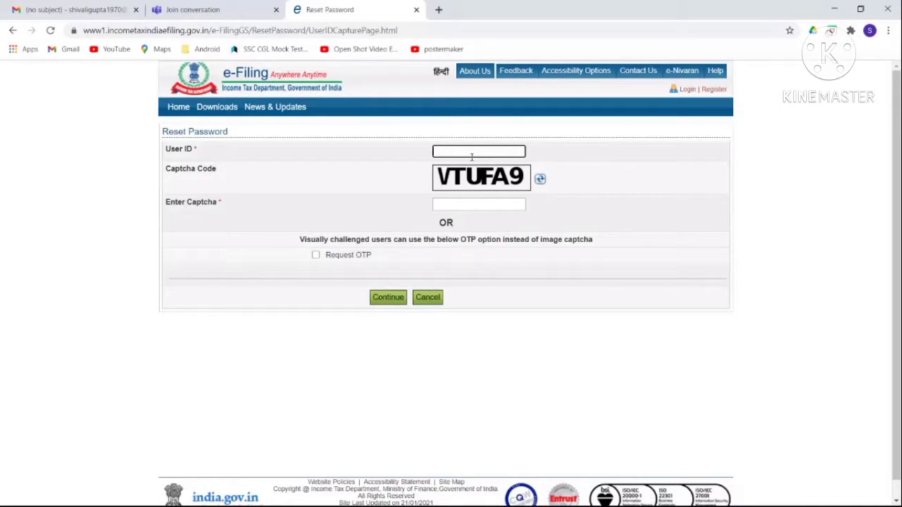
left_click(478, 204)
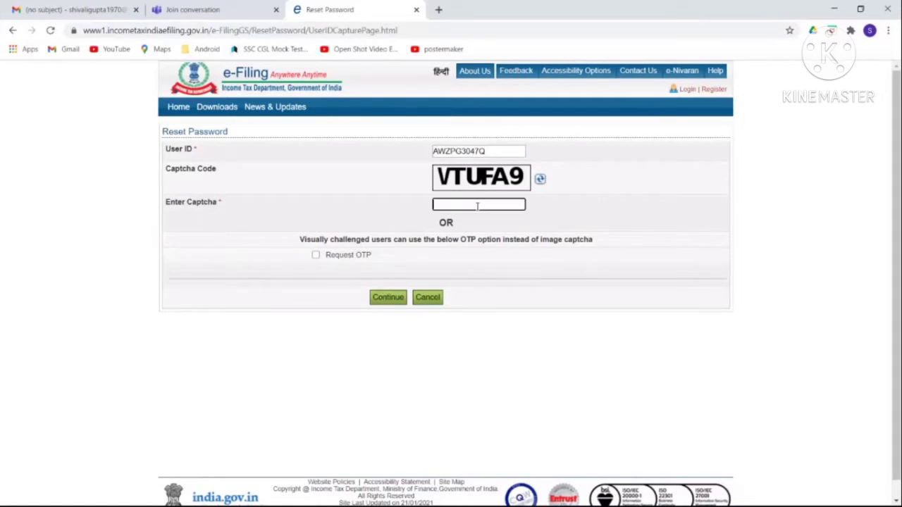
type("VTUFA9")
left_click(388, 298)
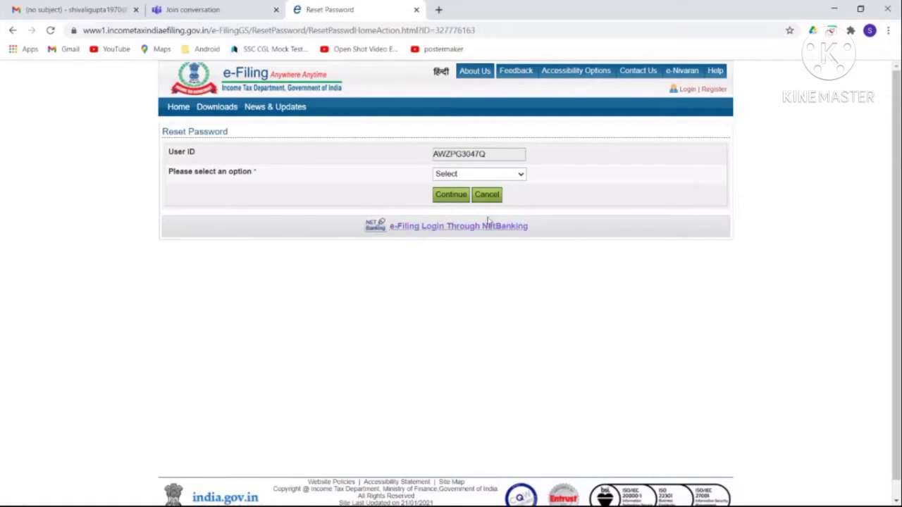
Choose 'Using Aadhaar OTP' as the password reset method and generate the Aadhaar OTP.
left_click(519, 176)
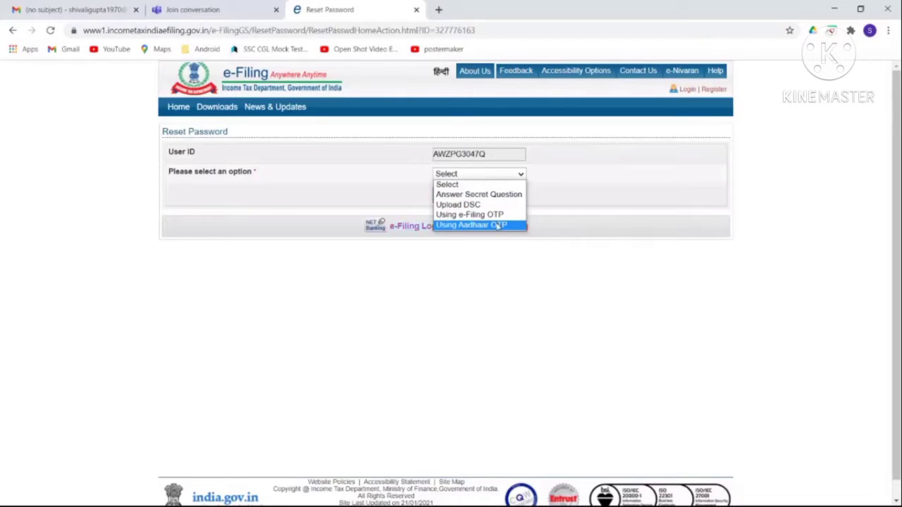
left_click(498, 225)
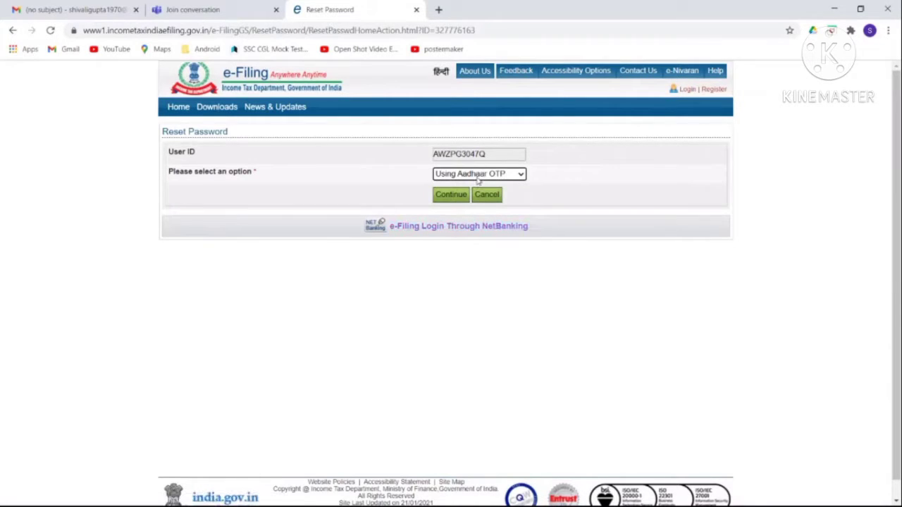
left_click(444, 200)
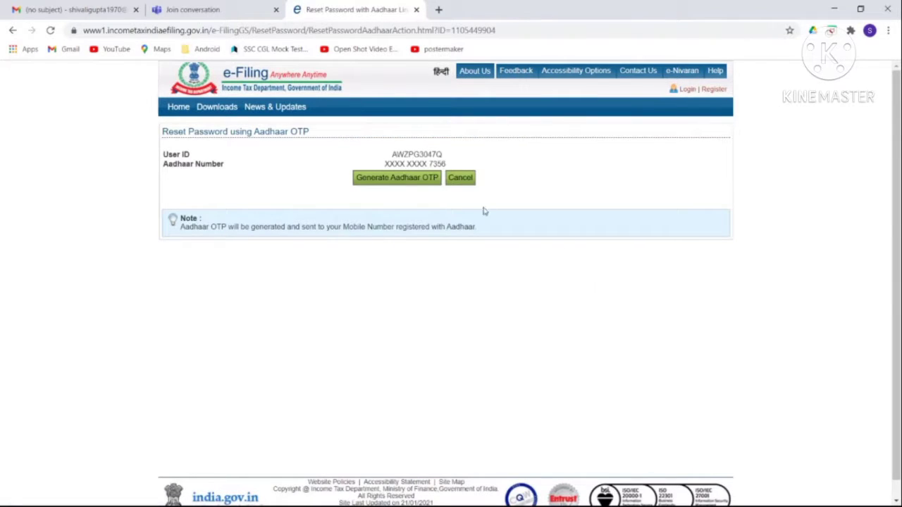
left_click(406, 182)
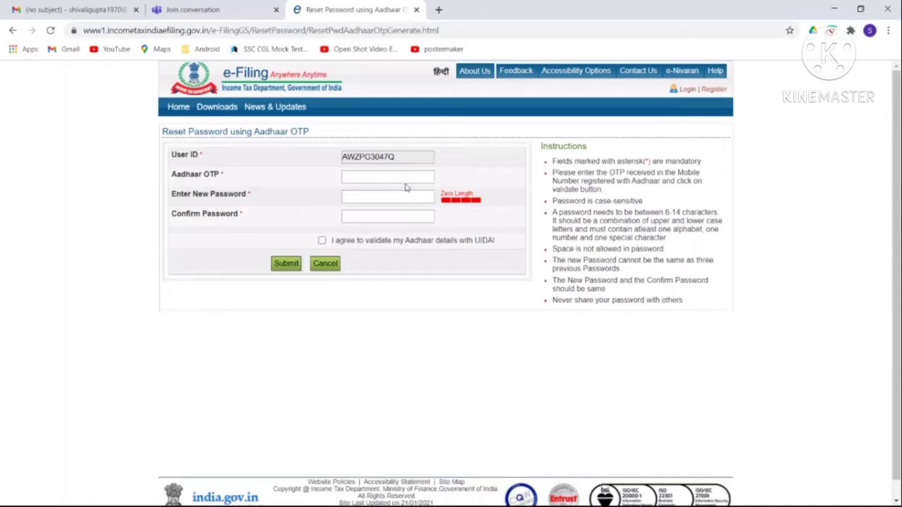
left_click(380, 179)
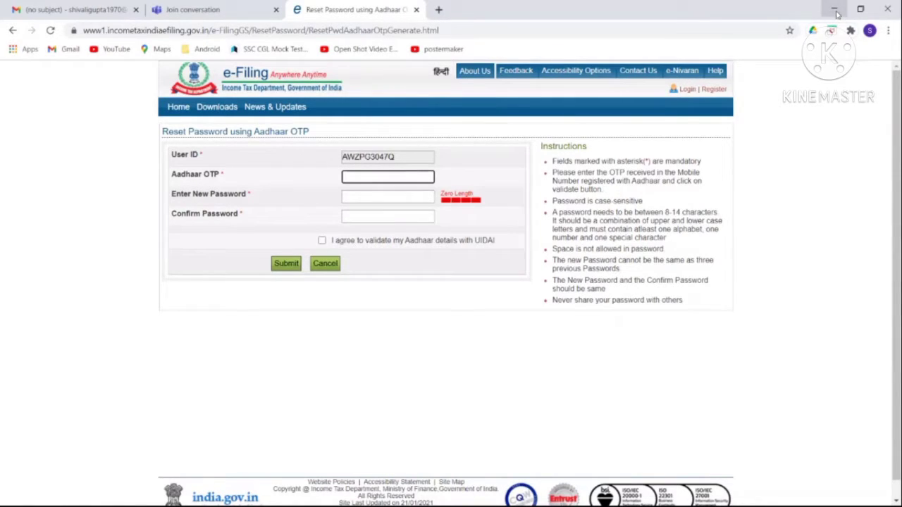
Return to the login page and sign in with the saved user ID suggestion and the captcha.
left_click(886, 9)
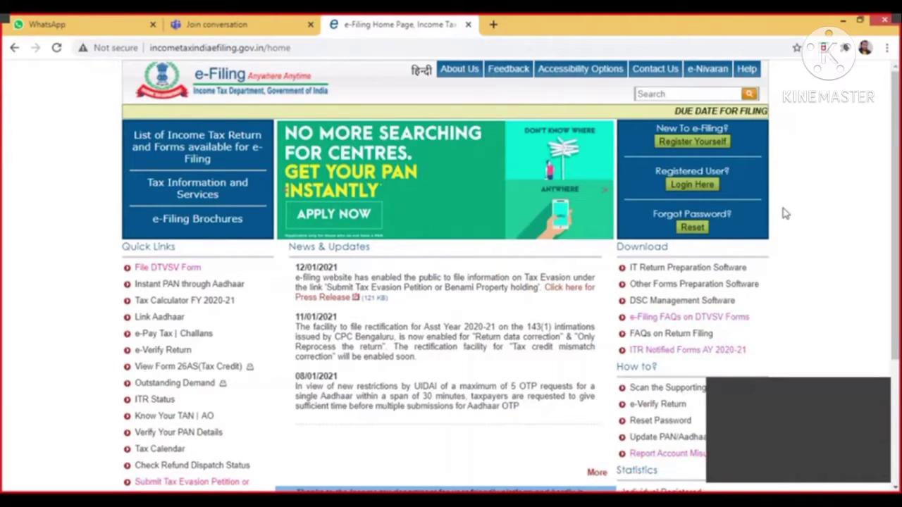
left_click(692, 184)
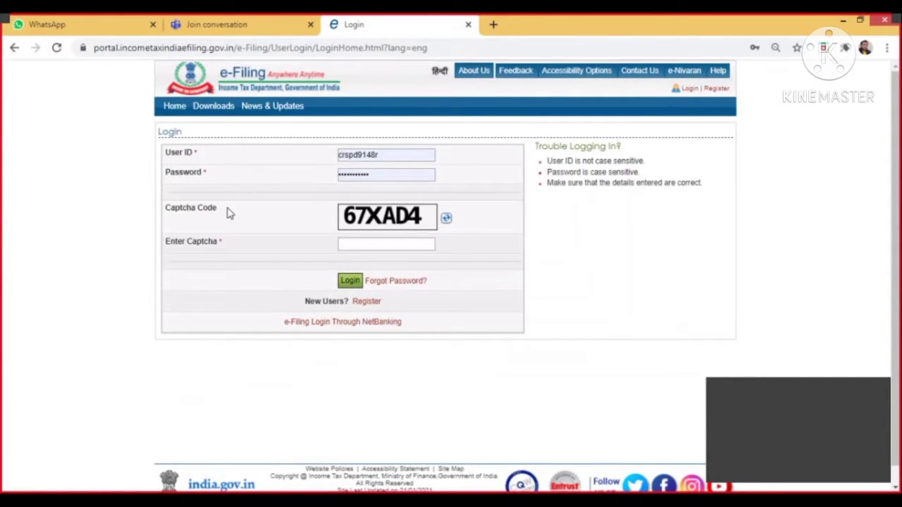
left_click(387, 155)
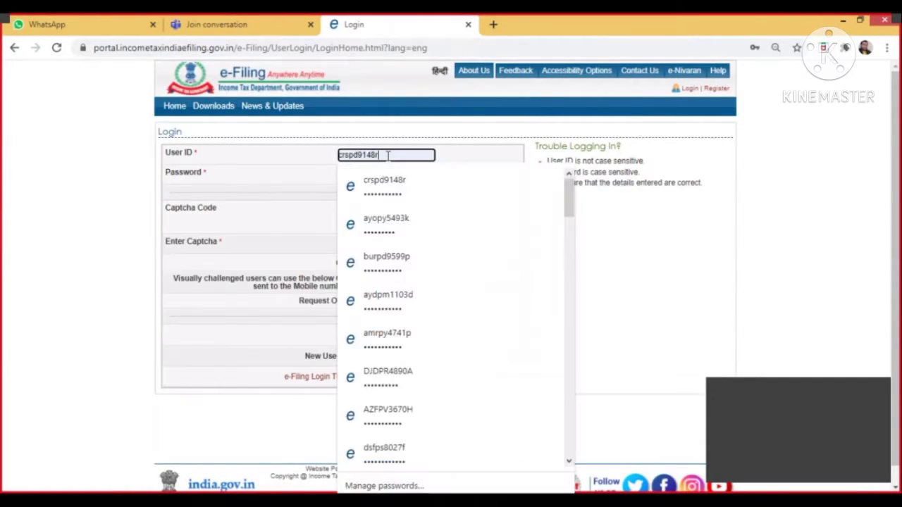
key("BackSpace")
key("BackSpace")
key("BackSpace")
key("BackSpace")
key("BackSpace")
key("BackSpace")
key("BackSpace")
key("BackSpace")
key("BackSpace")
key("BackSpace")
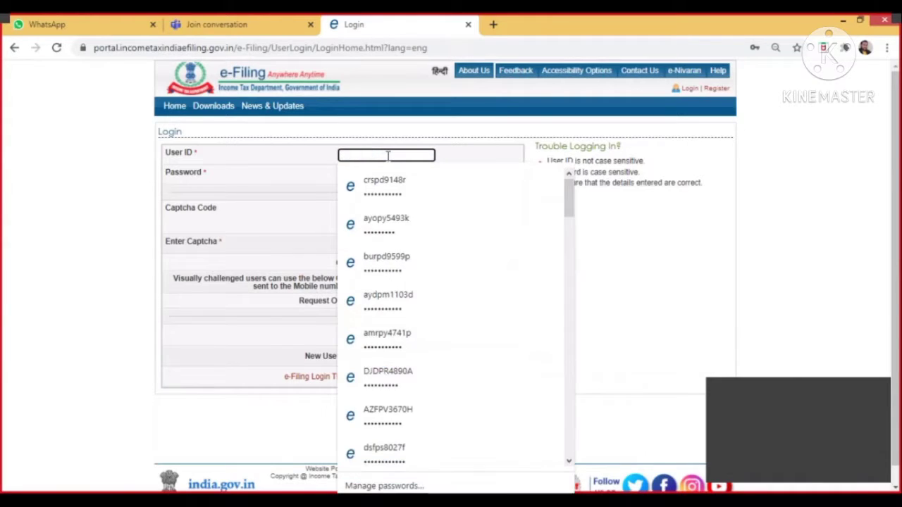
type("dbpp")
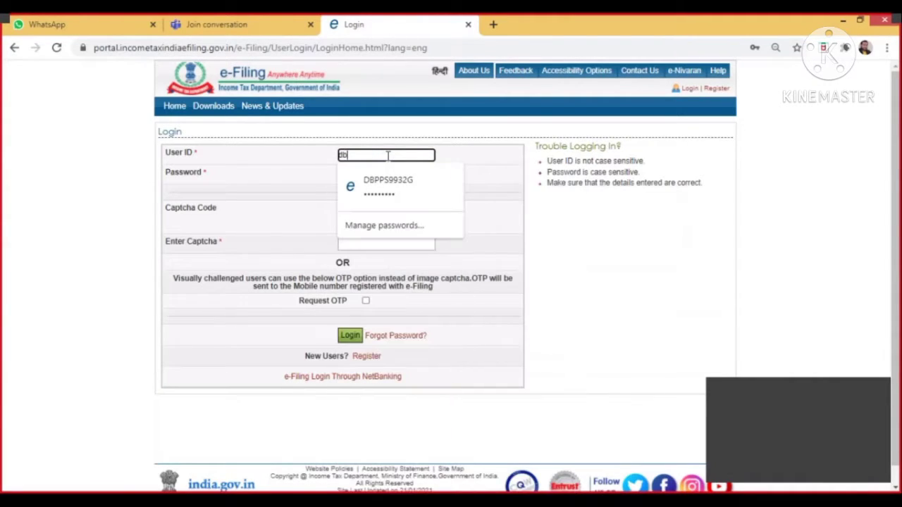
left_click(389, 182)
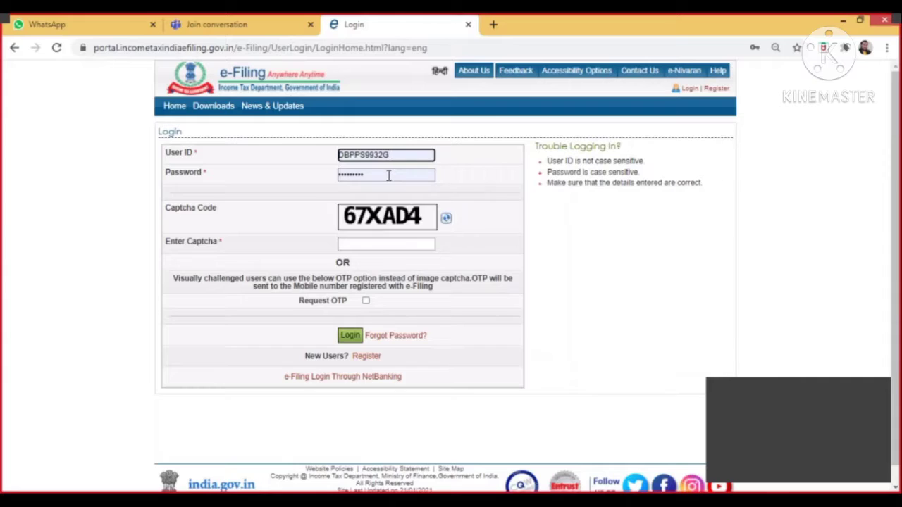
left_click(382, 245)
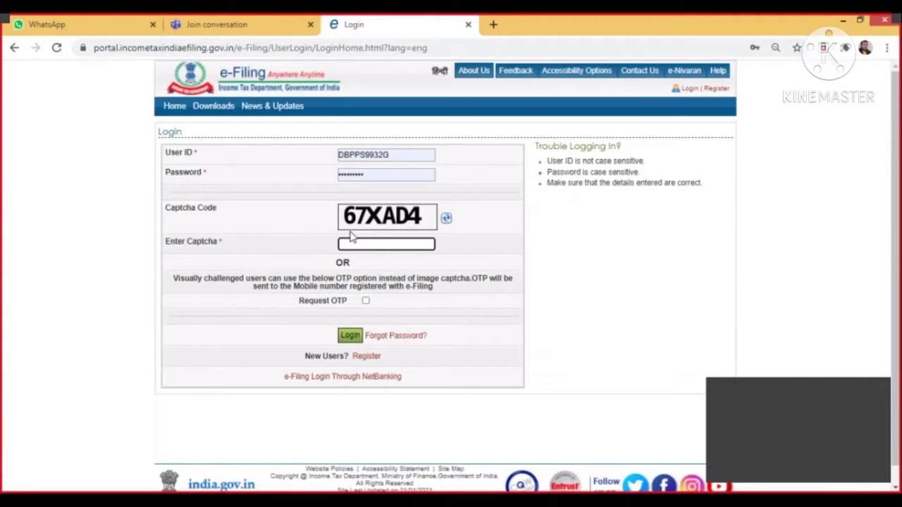
type("67XAD4")
left_click(349, 337)
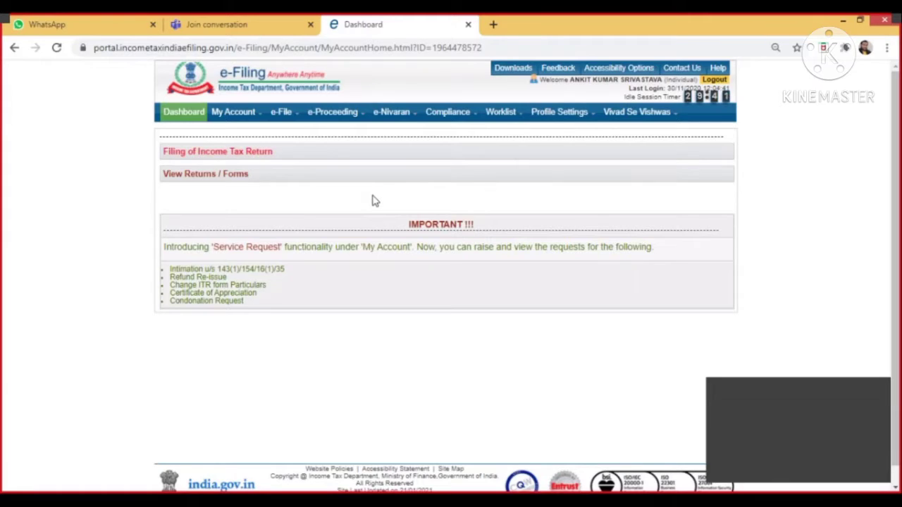
Open the Income Tax Return filing page from the e-File menu.
mouse_move(280, 120)
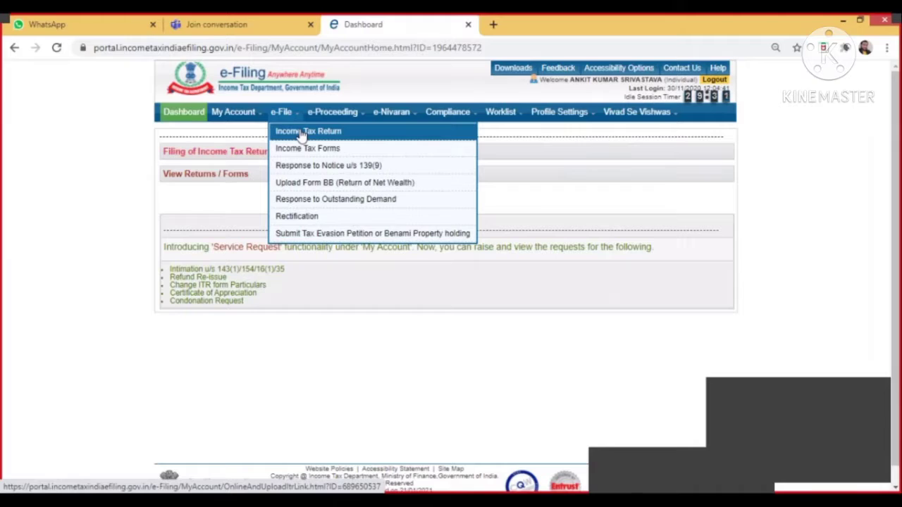
left_click(301, 135)
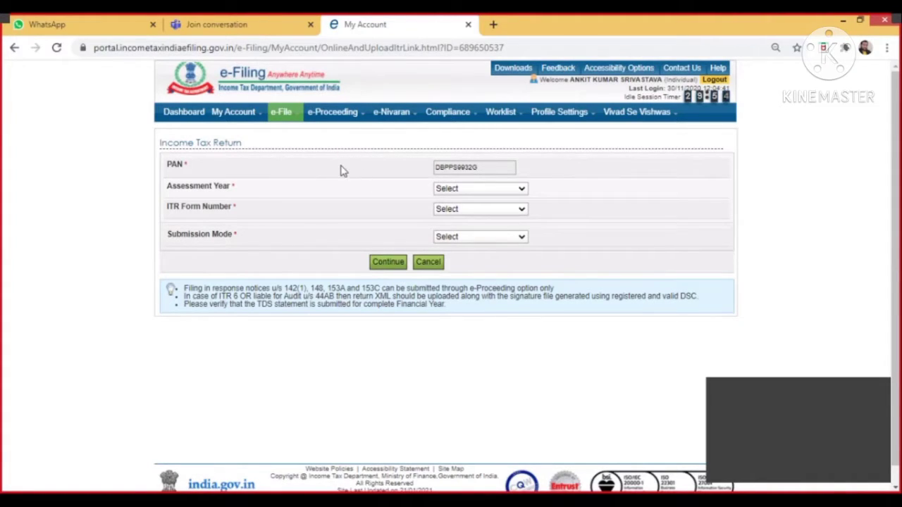
Start an online ITR-1 for AY 2020-21 with HDFC Bank for refunds, agreeing to prefilled data.
left_click(474, 192)
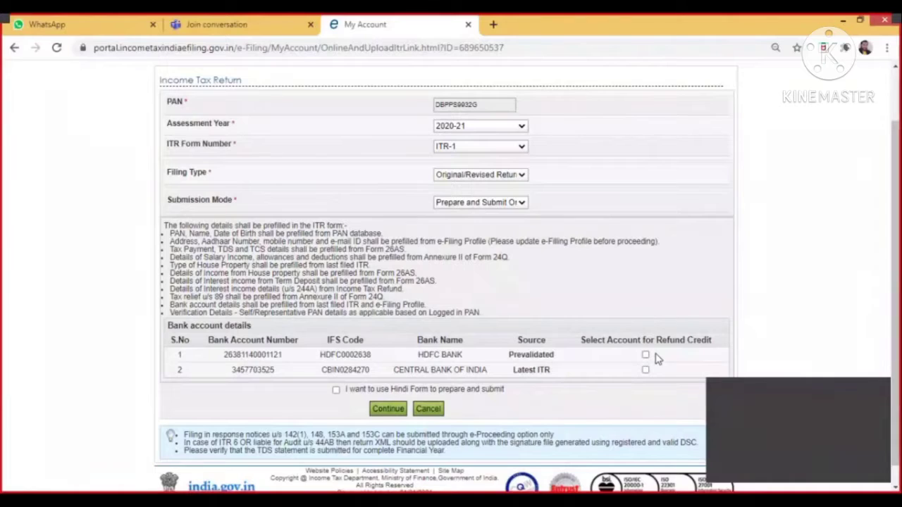
left_click(646, 357)
left_click(389, 410)
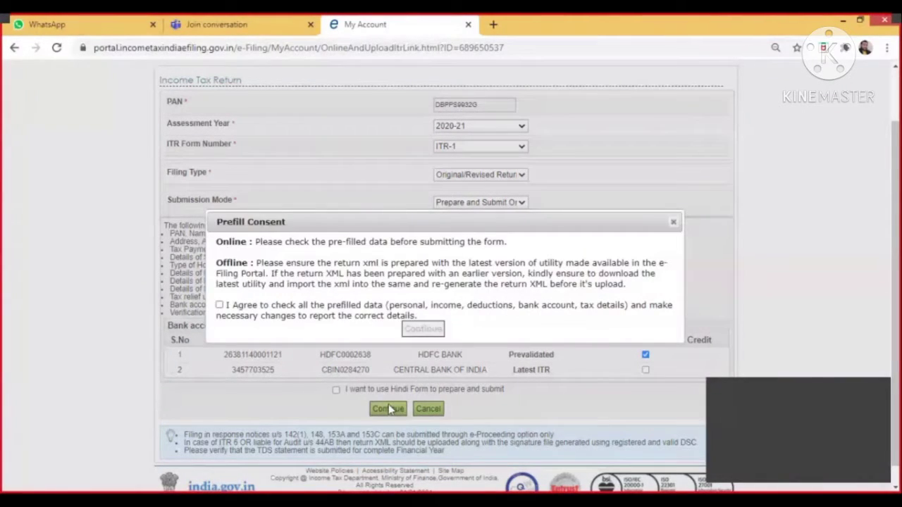
left_click(220, 306)
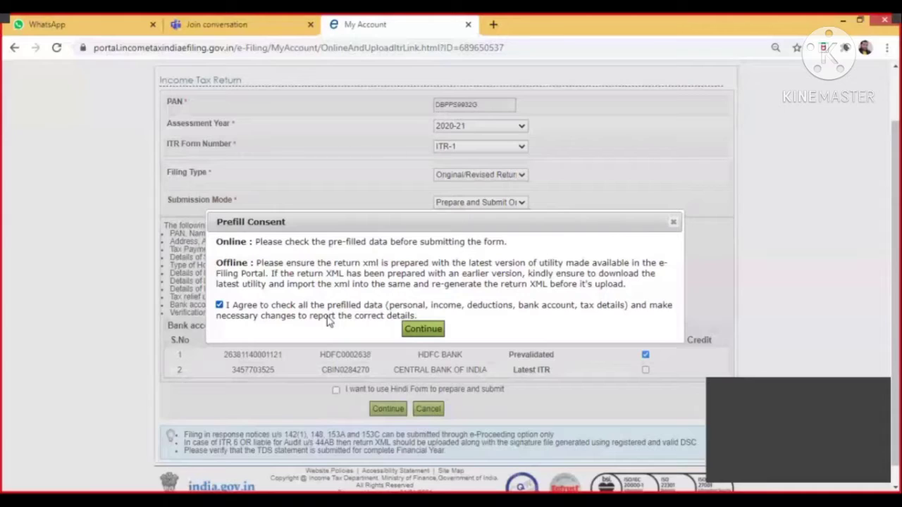
left_click(423, 329)
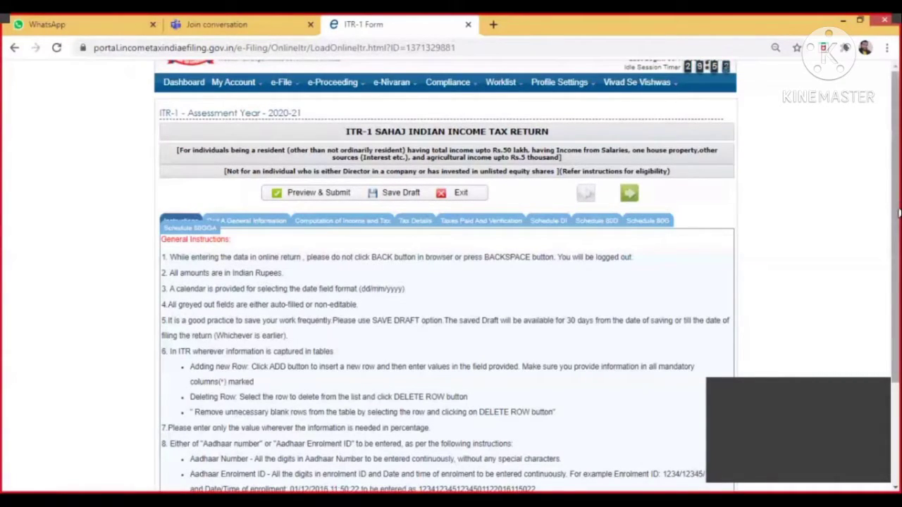
Zoom the form in and open Part A General Information, scrolling down to the employment fields.
right_click(898, 220)
left_click(493, 257)
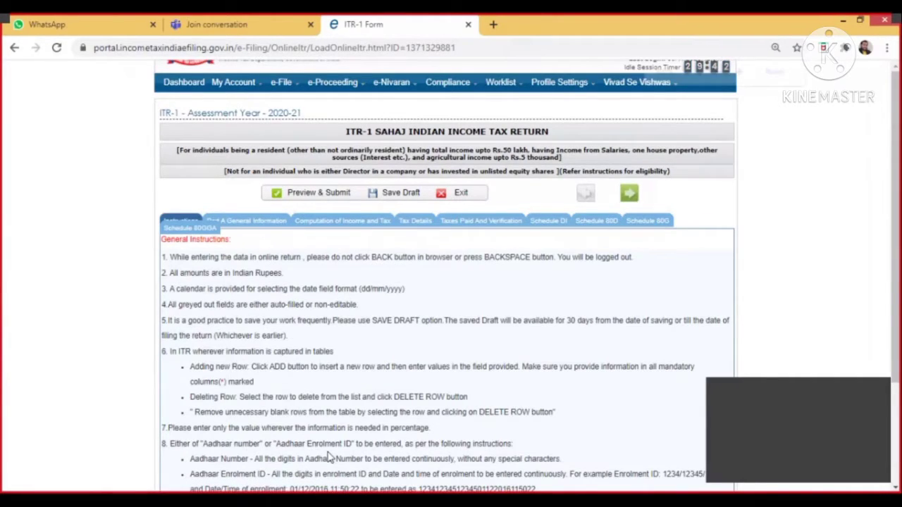
key("ctrl+plus")
key("ctrl+plus")
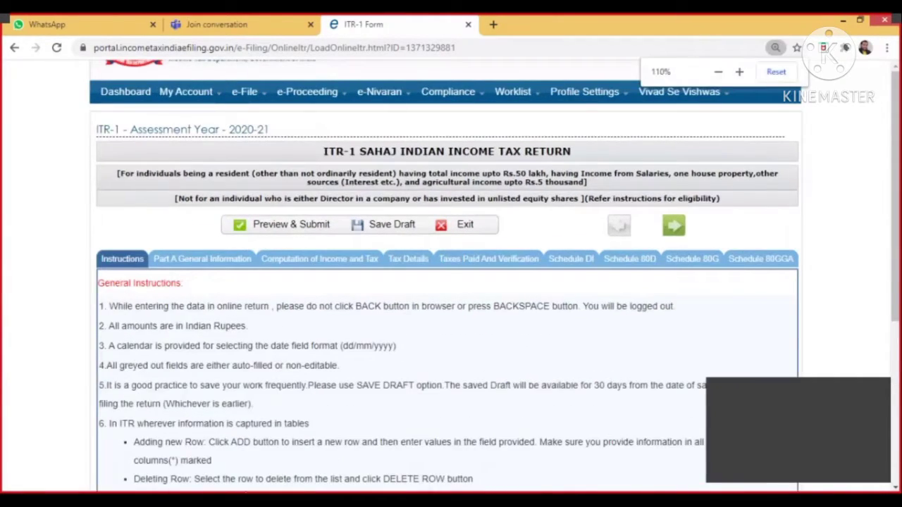
left_click(197, 260)
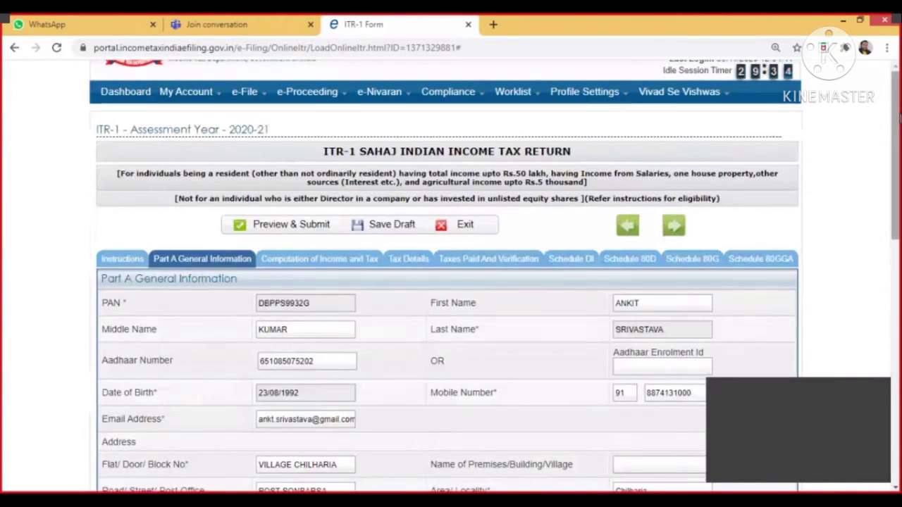
scroll(448, 282, "down", 2)
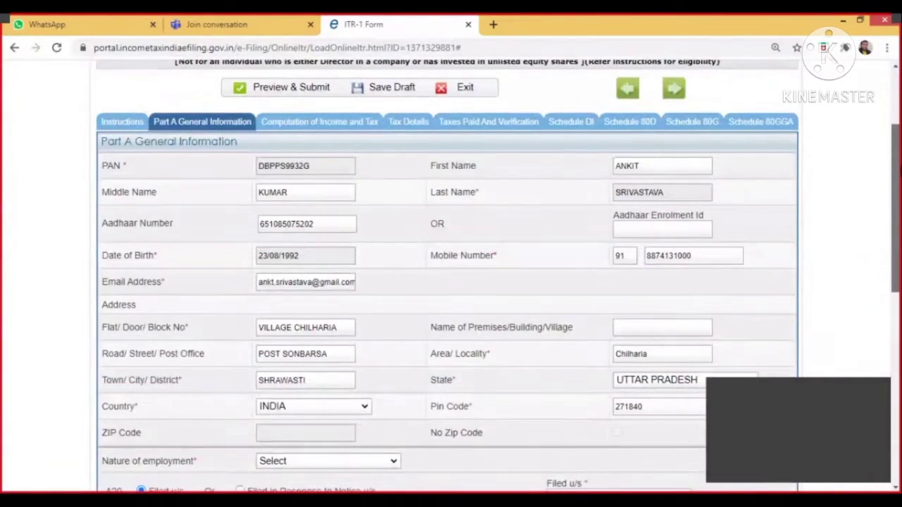
scroll(447, 282, "down", 1)
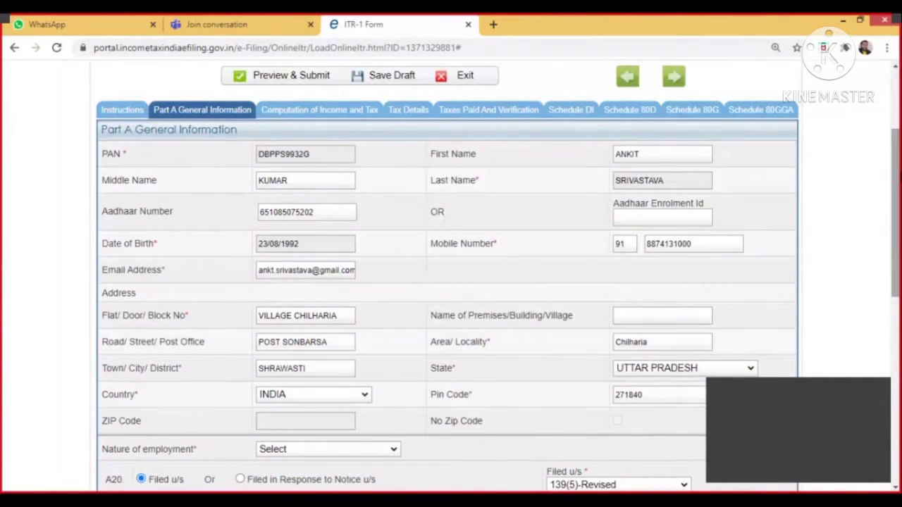
left_click_drag(898, 176, 897, 273)
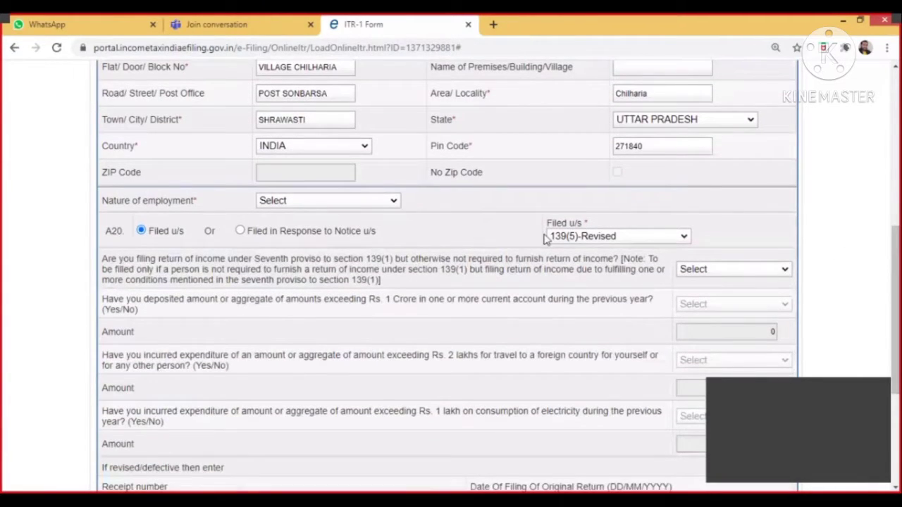
Set Nature of employment to State Government.
left_click(321, 202)
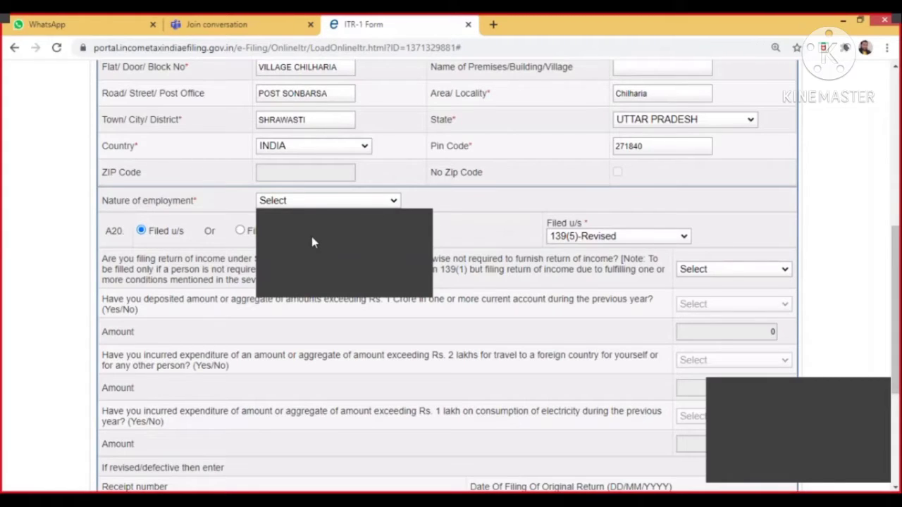
left_click(313, 241)
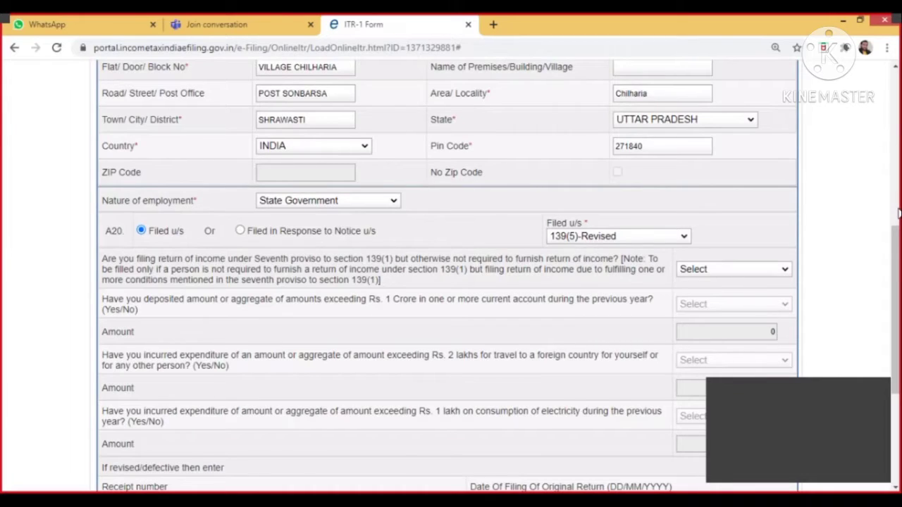
left_click_drag(898, 239, 898, 291)
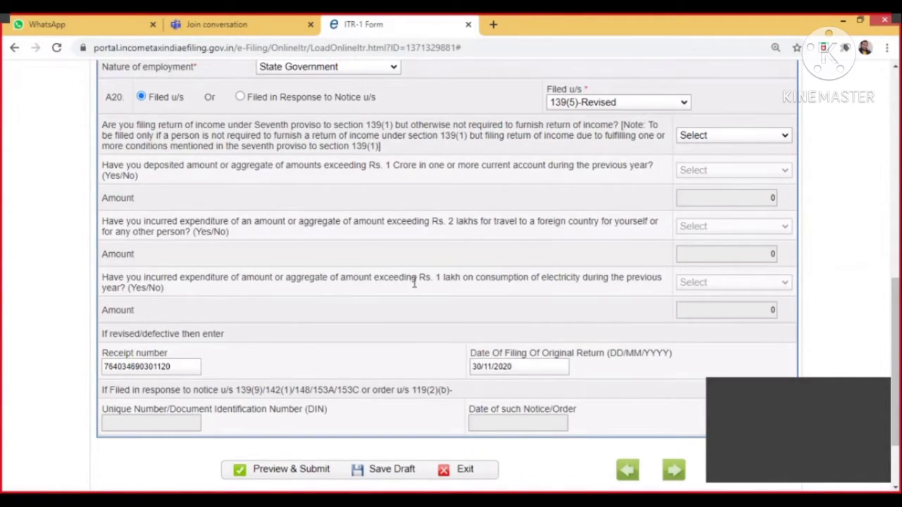
Answer NO to the seventh proviso to section 139(1) filing question.
left_click(703, 141)
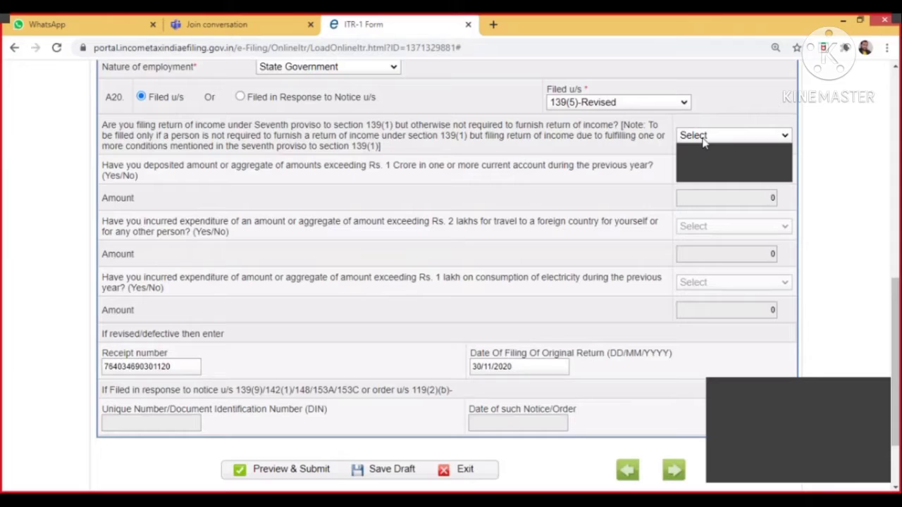
left_click(699, 179)
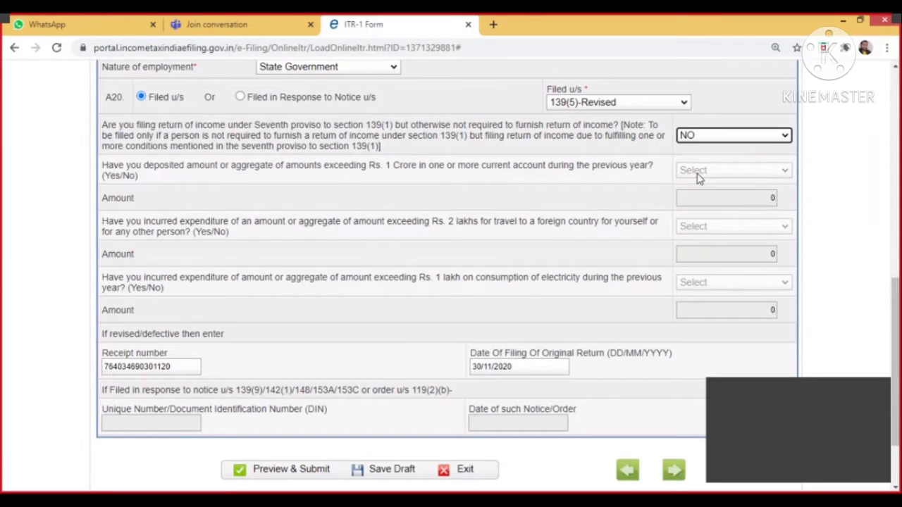
left_click(831, 192)
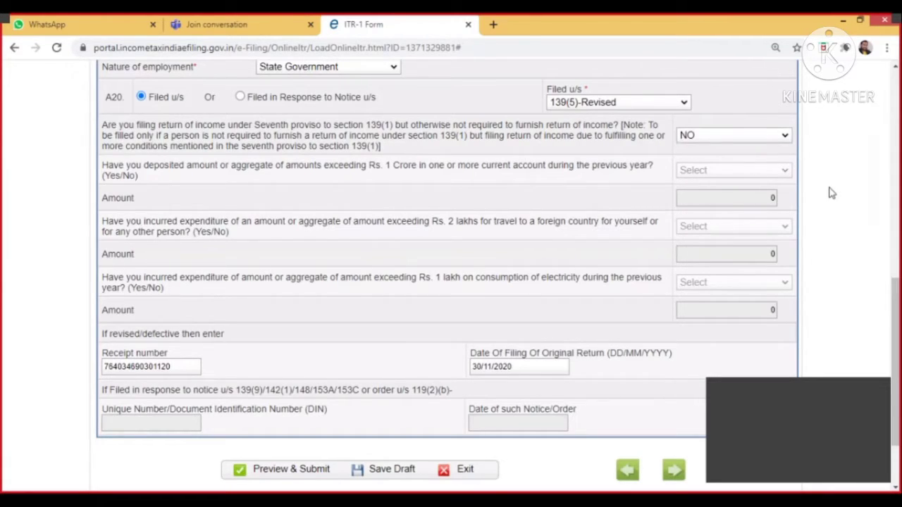
left_click_drag(895, 291, 897, 332)
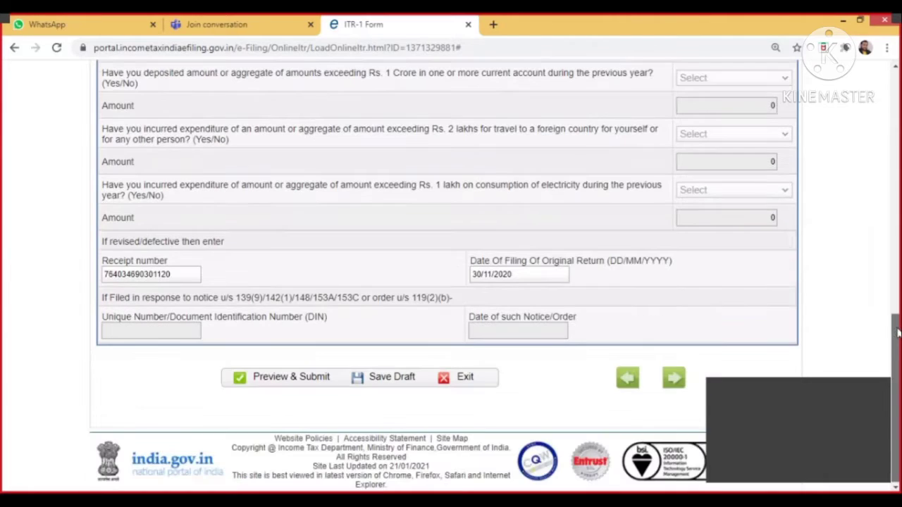
Advance to Computation of Income and Tax and scroll back to the Part B top.
left_click(674, 379)
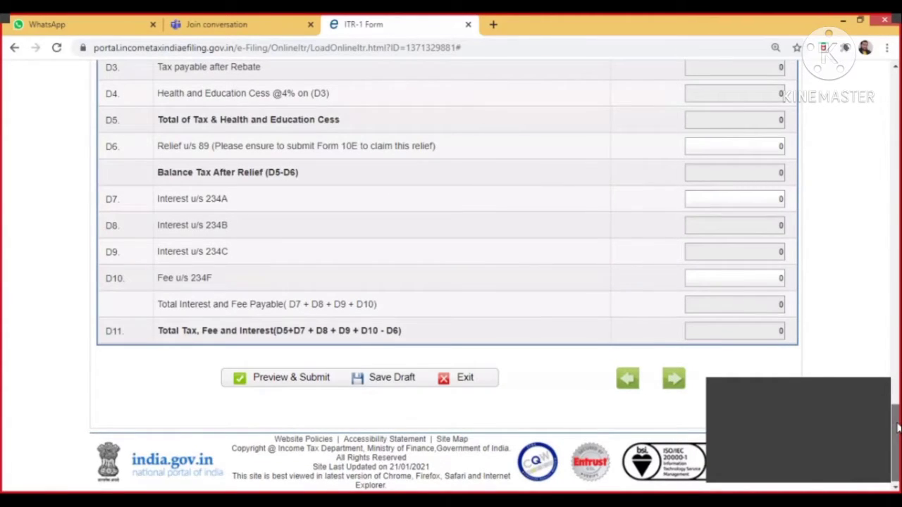
left_click_drag(897, 416, 897, 130)
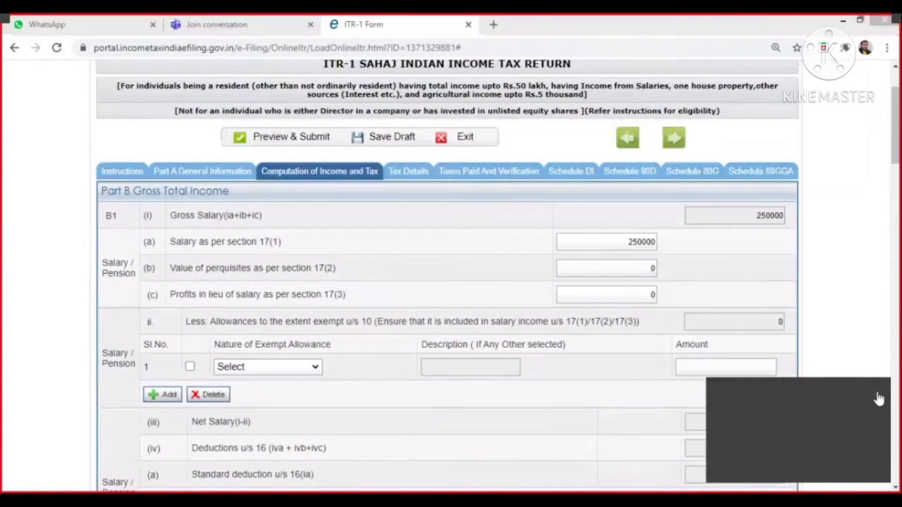
Replace the Salary as per section 17(1) amount with 587000 and scroll down toward Part C.
double_click(632, 241)
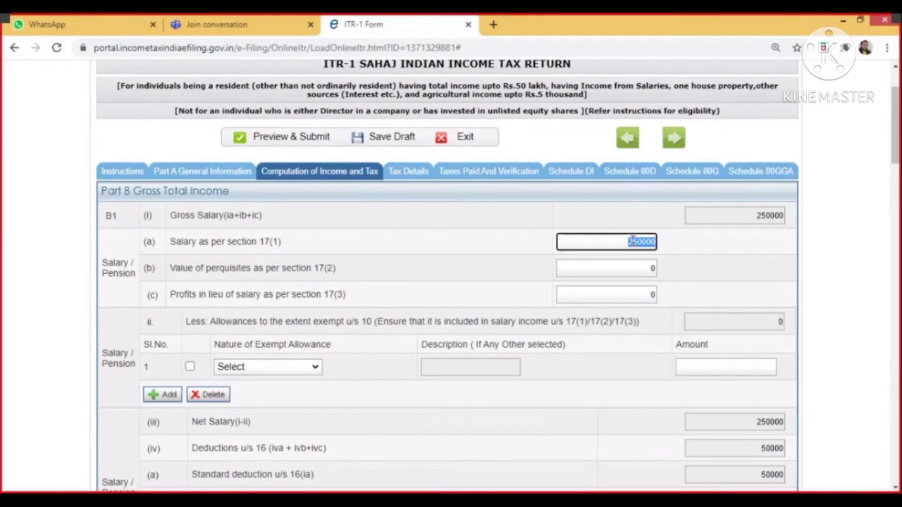
type("580000")
key("Tab")
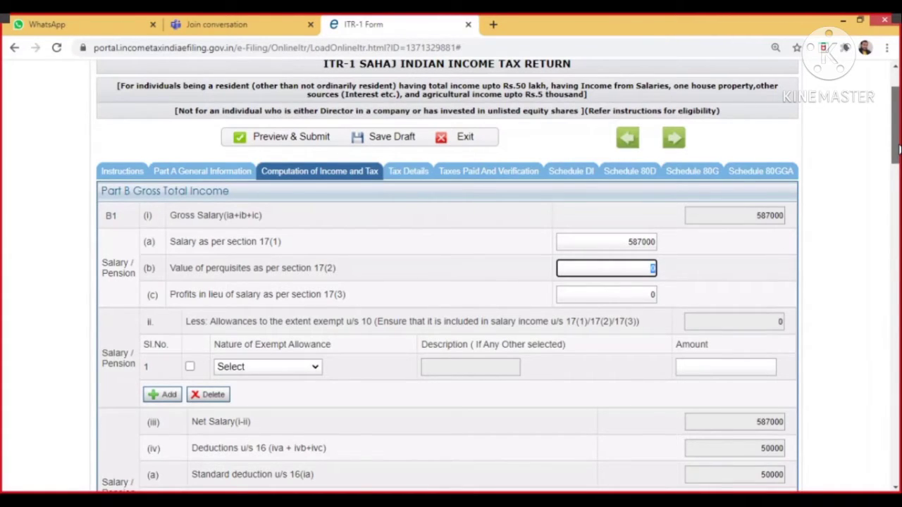
left_click_drag(897, 148, 893, 291)
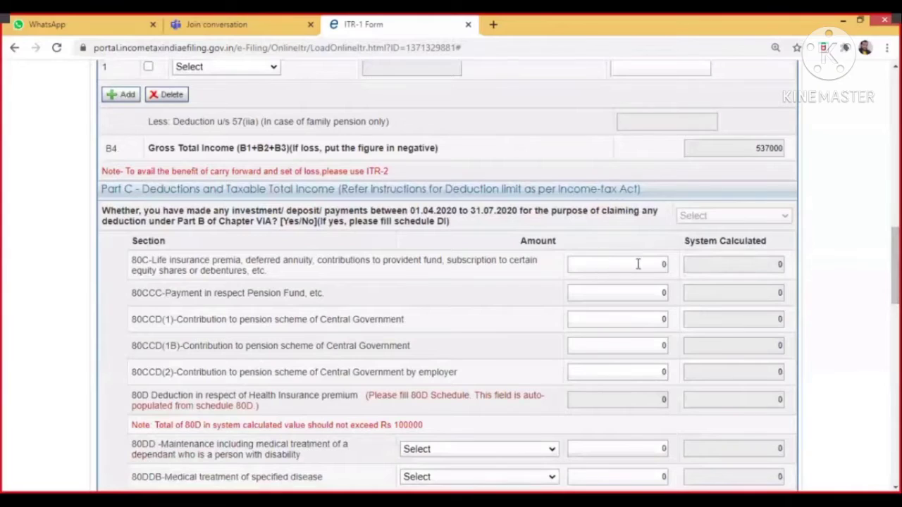
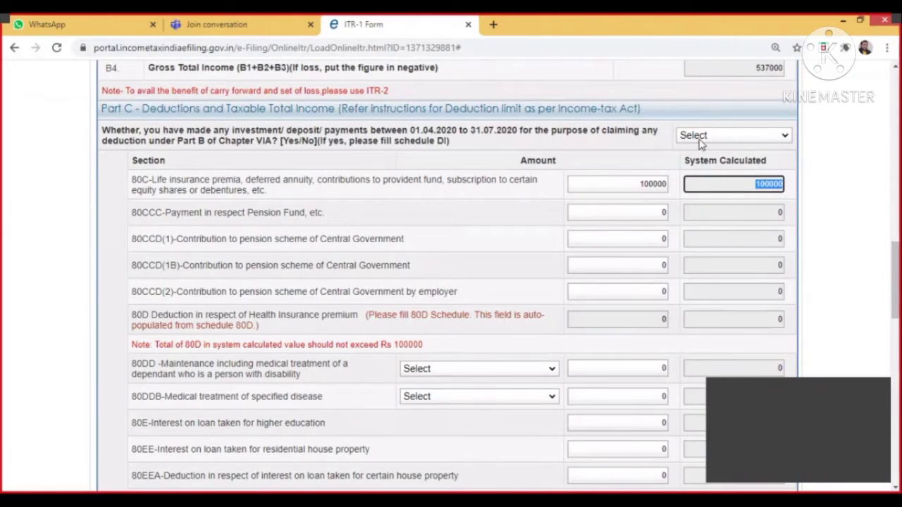
Answer NO to the April–July 2020 investment question.
left_click(701, 138)
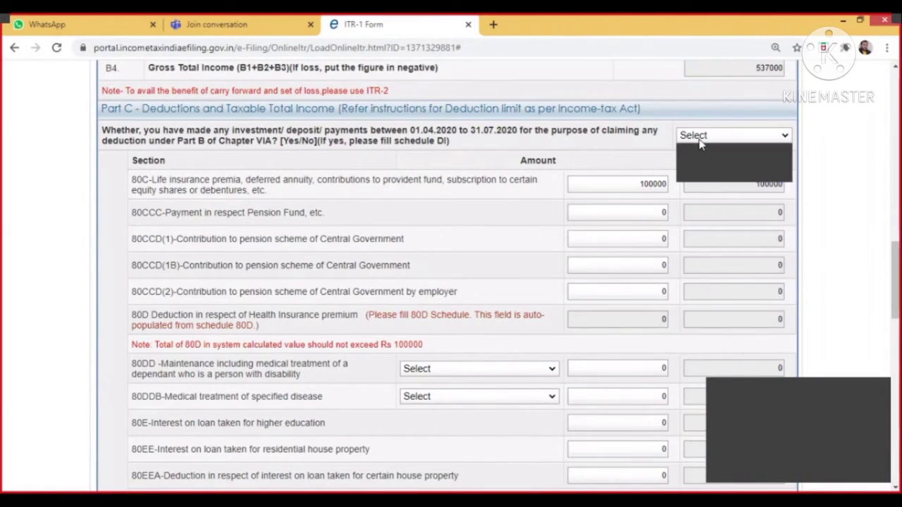
left_click(707, 178)
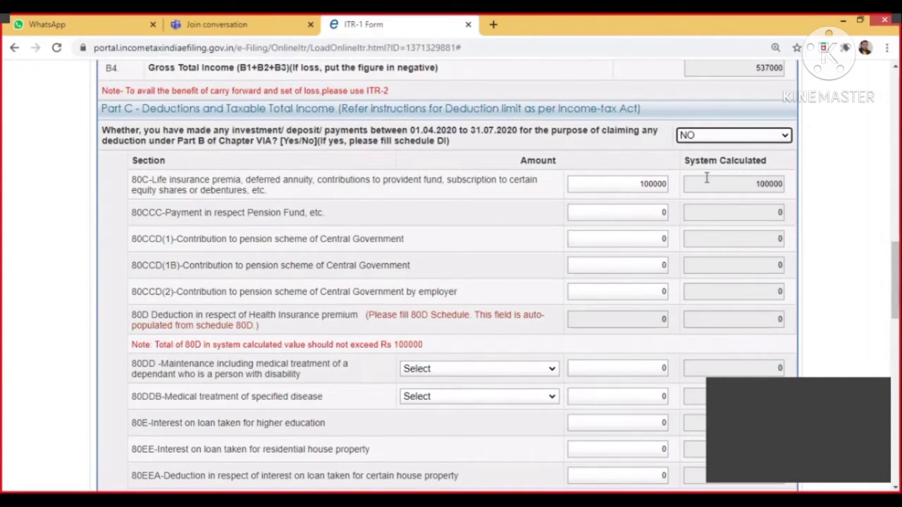
double_click(707, 181)
Review Part D, with tax liability 0 after the 87A rebate, and continue to Tax Details.
scroll(707, 181, "down", 10)
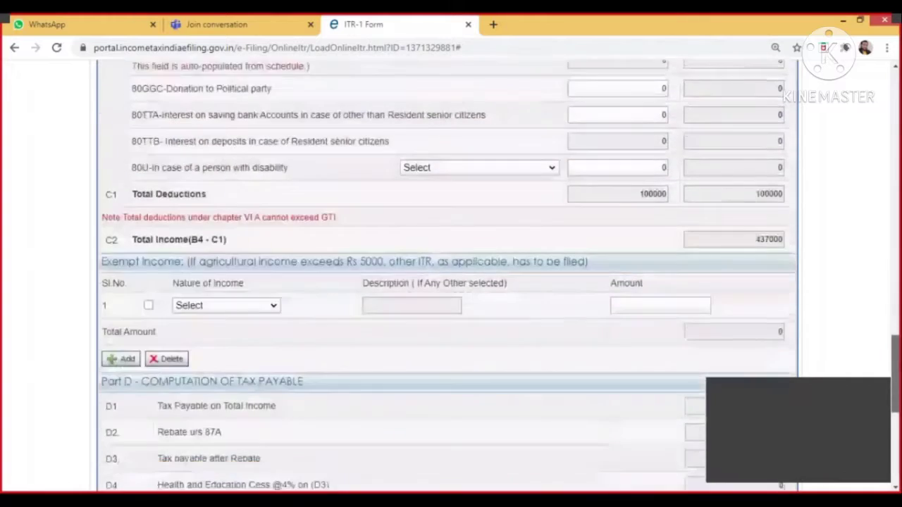
scroll(900, 439, "down", 6)
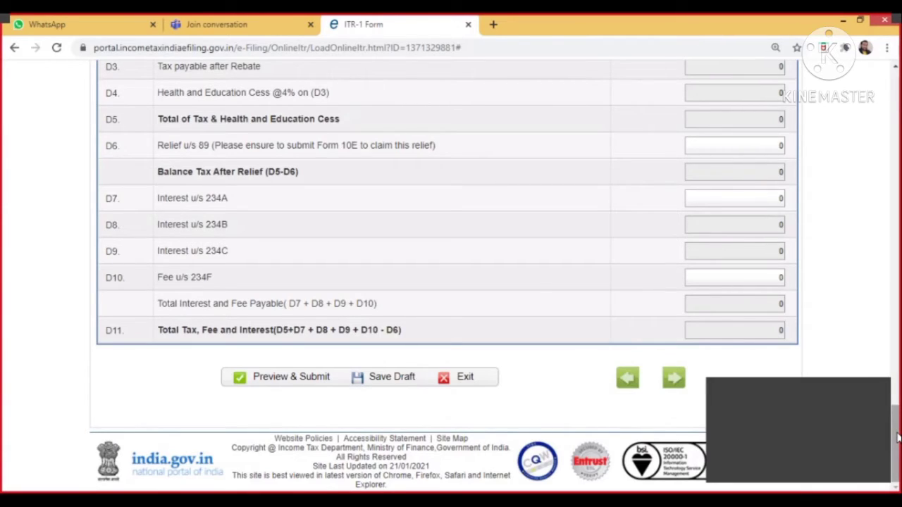
left_click_drag(899, 438, 899, 410)
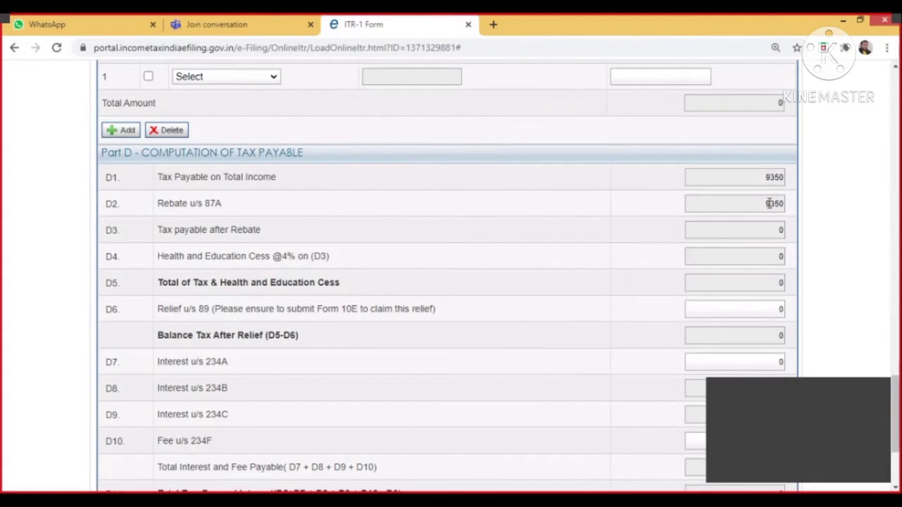
left_click_drag(897, 403, 899, 433)
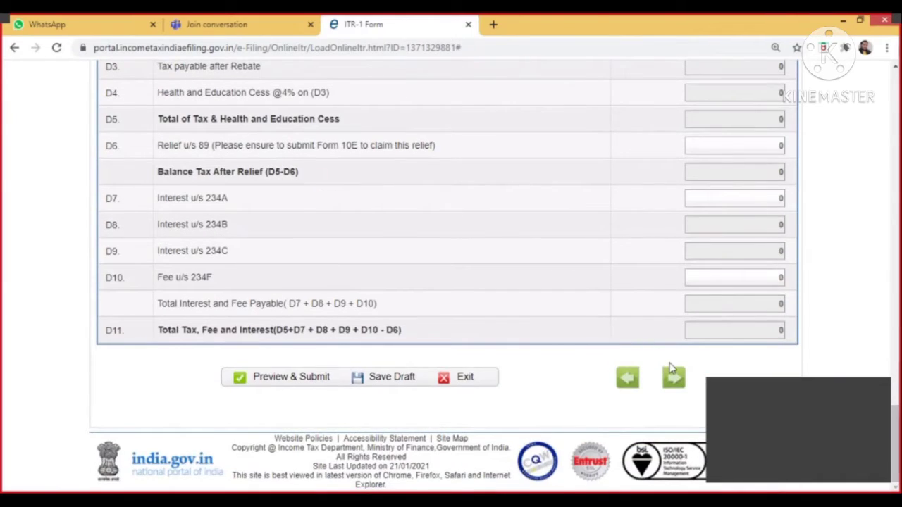
left_click(675, 379)
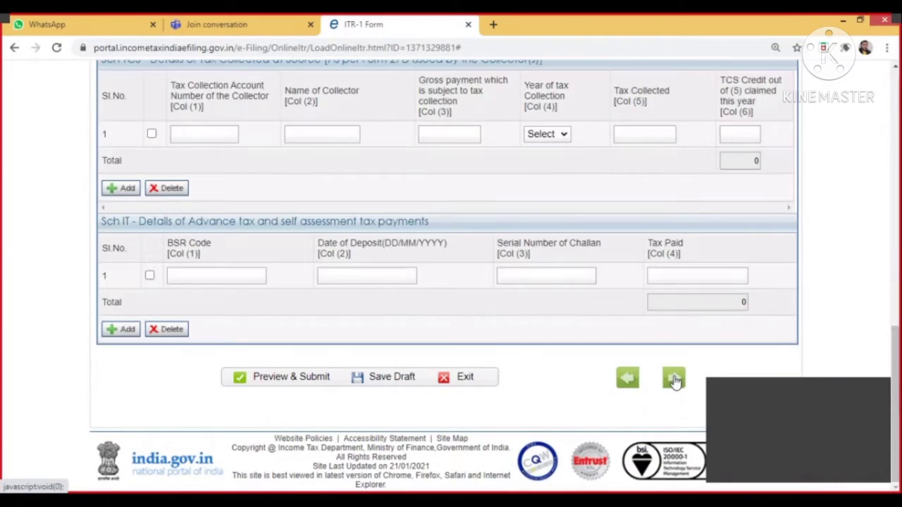
Check the 6000 salary TDS entry and proceed to Taxes Paid and Verification.
scroll(321, 247, "up", 15)
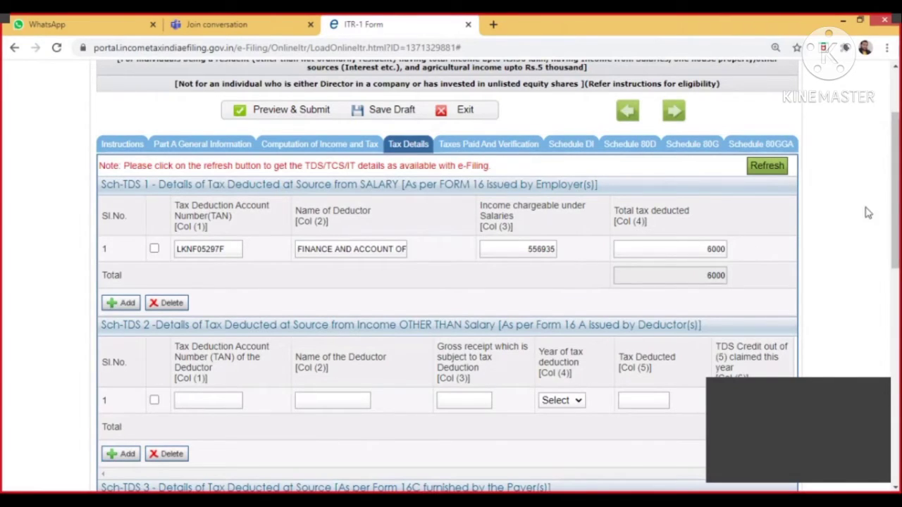
left_click_drag(894, 201, 846, 304)
scroll(846, 303, "up", 10)
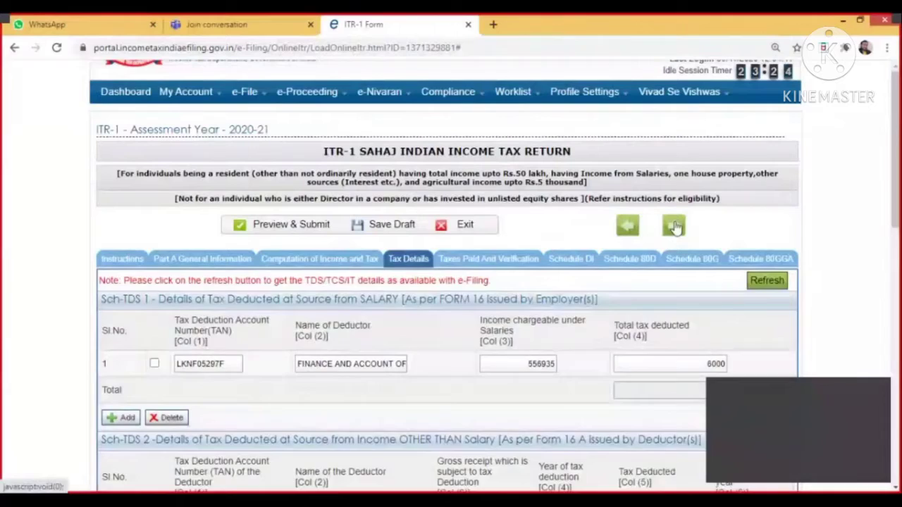
left_click(673, 226)
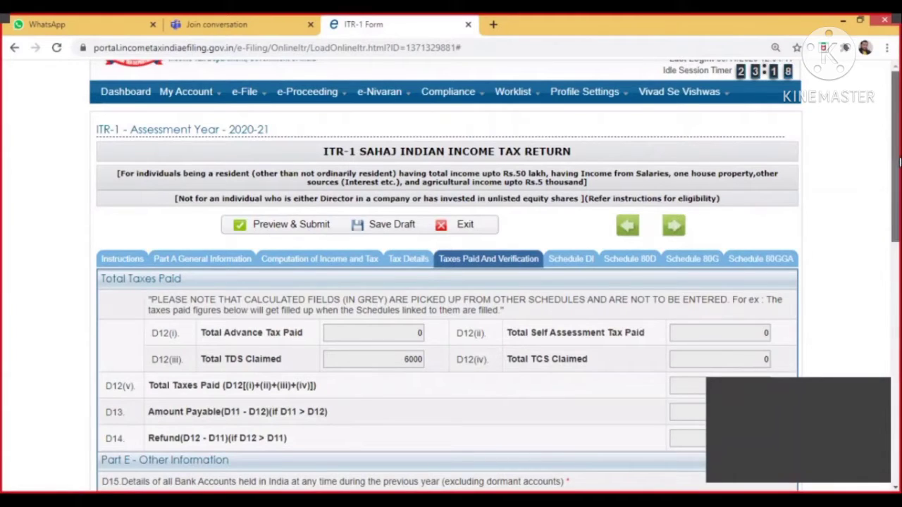
left_click_drag(899, 160, 900, 213)
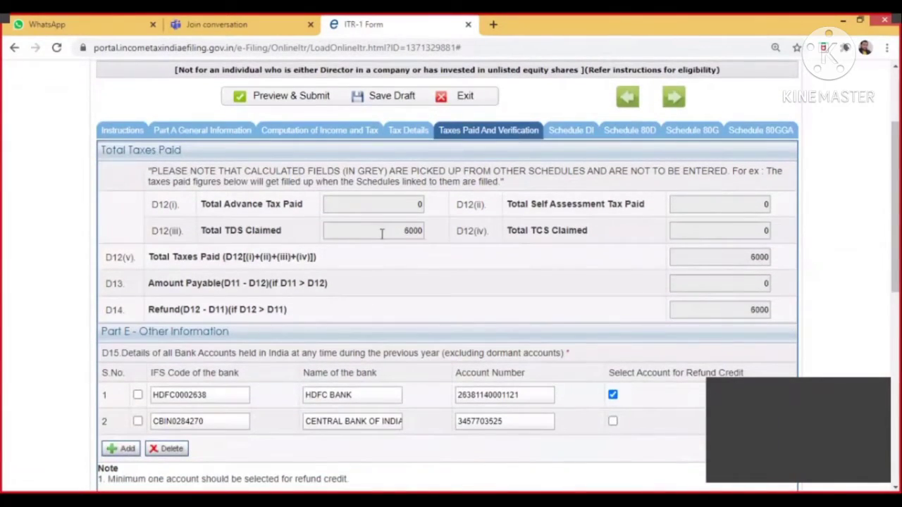
left_click(386, 205)
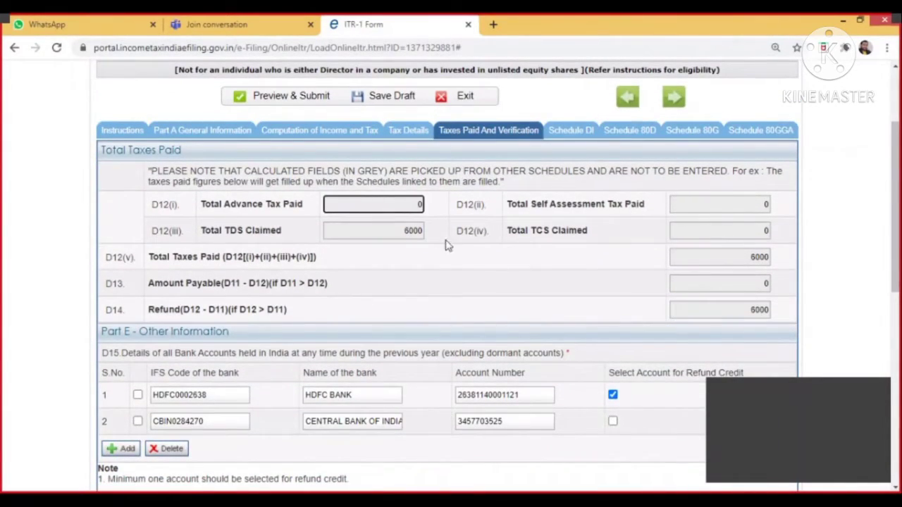
left_click(382, 228)
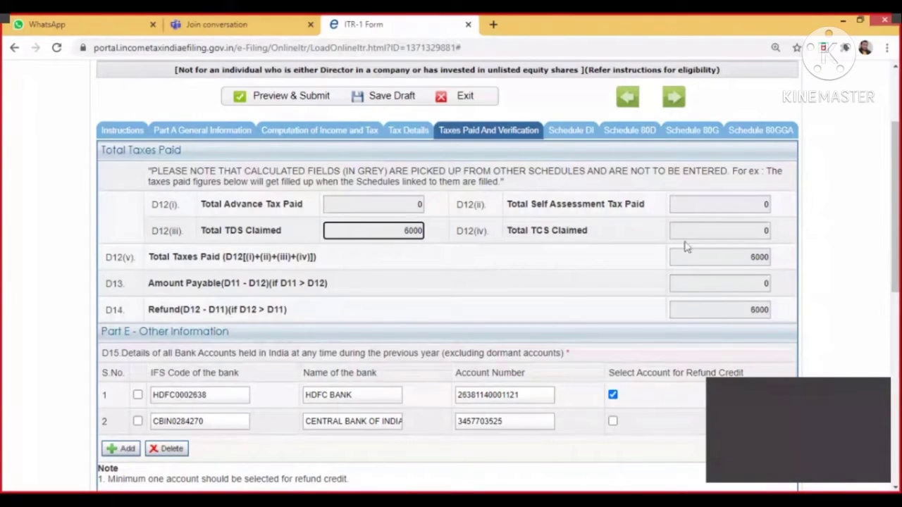
double_click(748, 257)
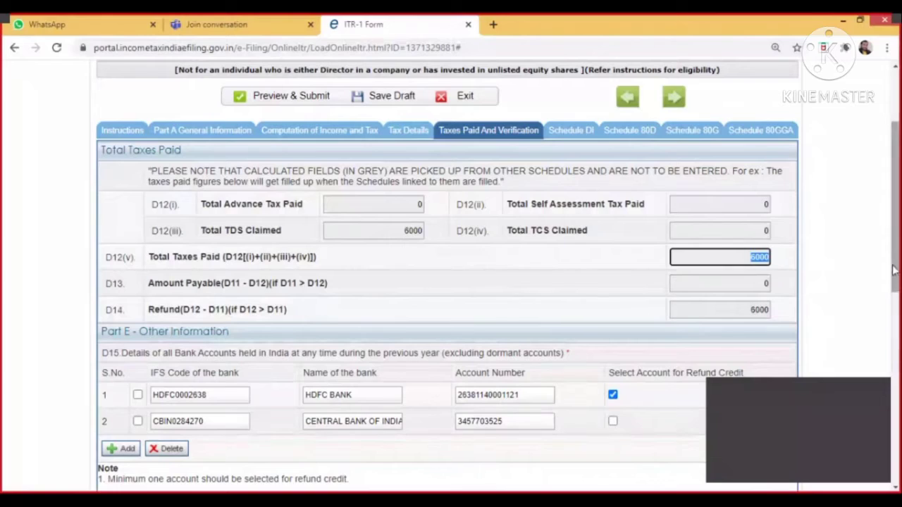
scroll(894, 270, "down", 2)
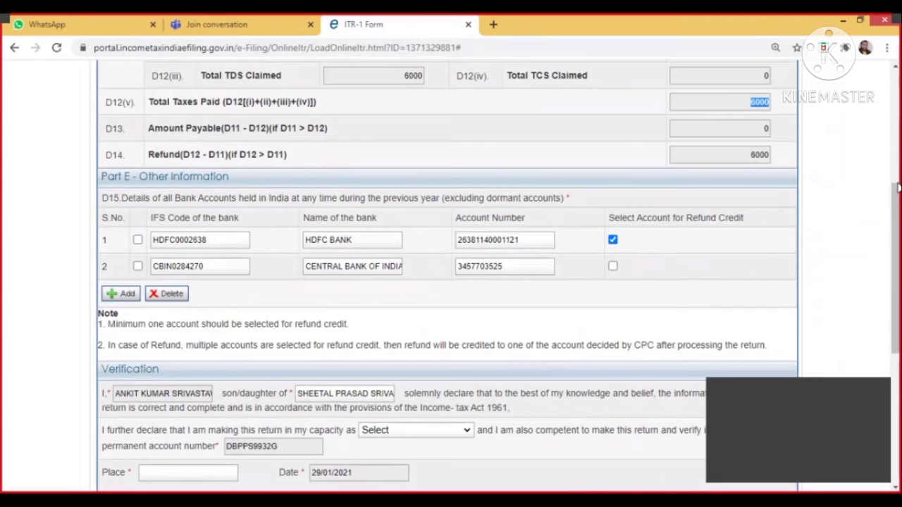
Declare capacity as Self, place SHRAVASTI, and choose to e-verify later within 120 days.
left_click_drag(893, 209, 894, 292)
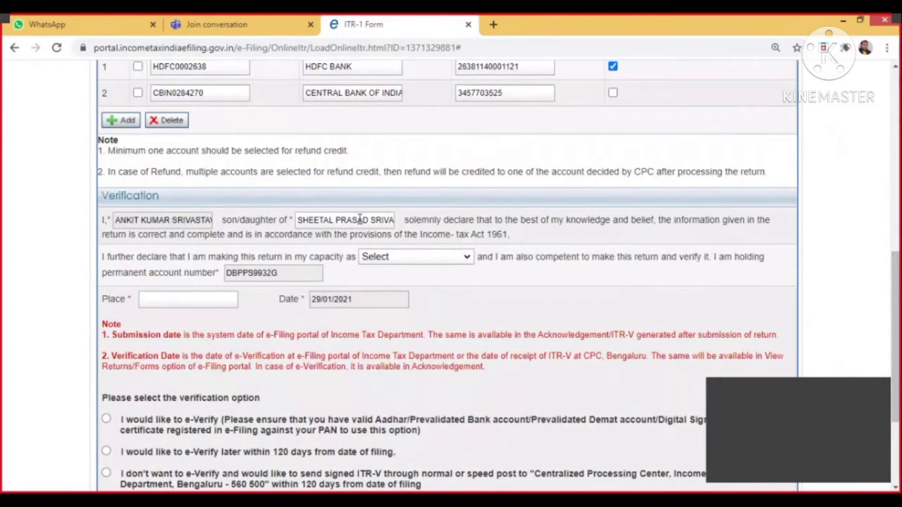
left_click(414, 258)
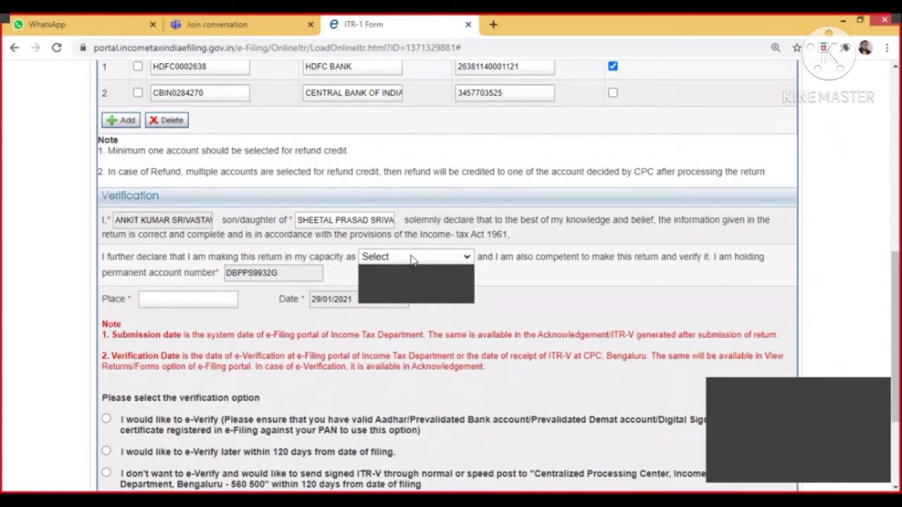
left_click(384, 278)
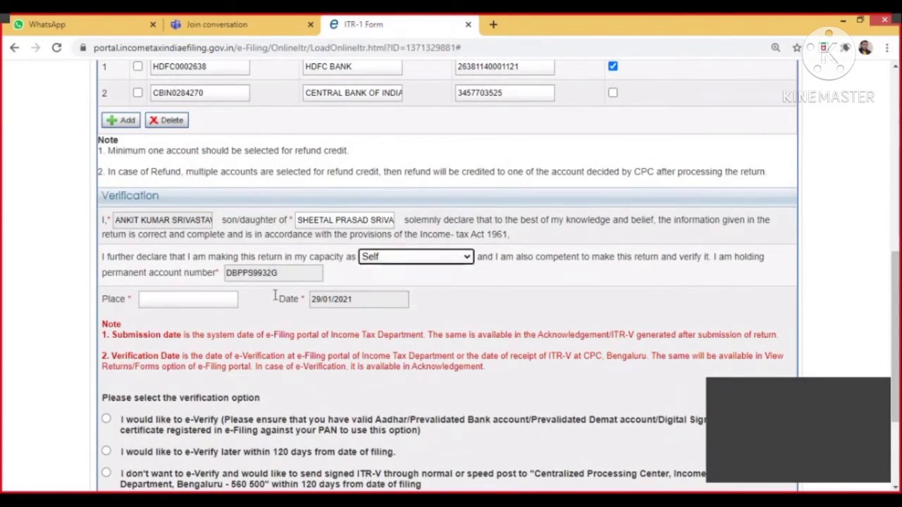
left_click(193, 304)
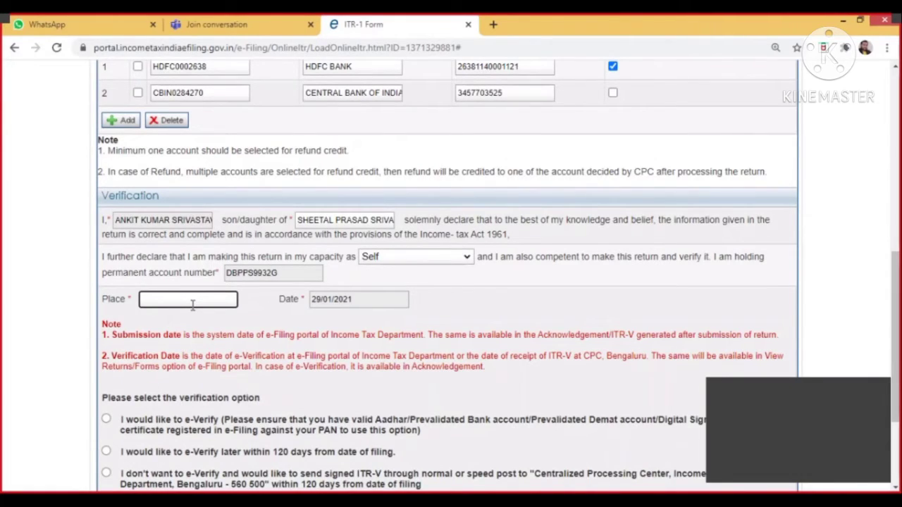
type("SHRAVASTI")
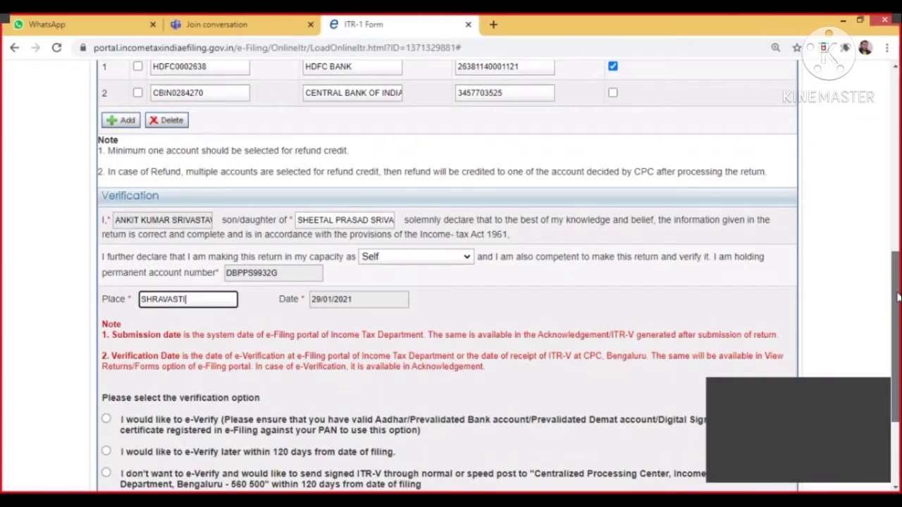
scroll(897, 298, "down", 3)
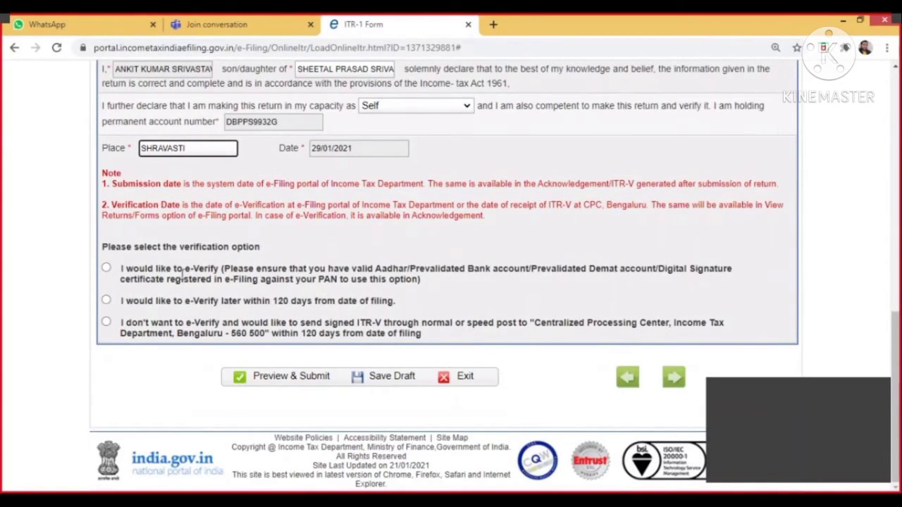
left_click(107, 301)
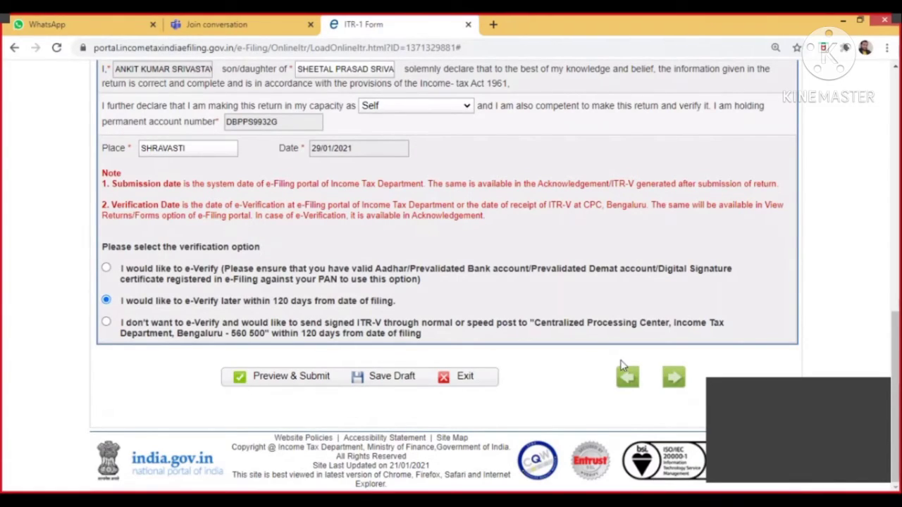
Pass through Schedule DI unchanged and advance to Schedule 80D.
left_click(673, 381)
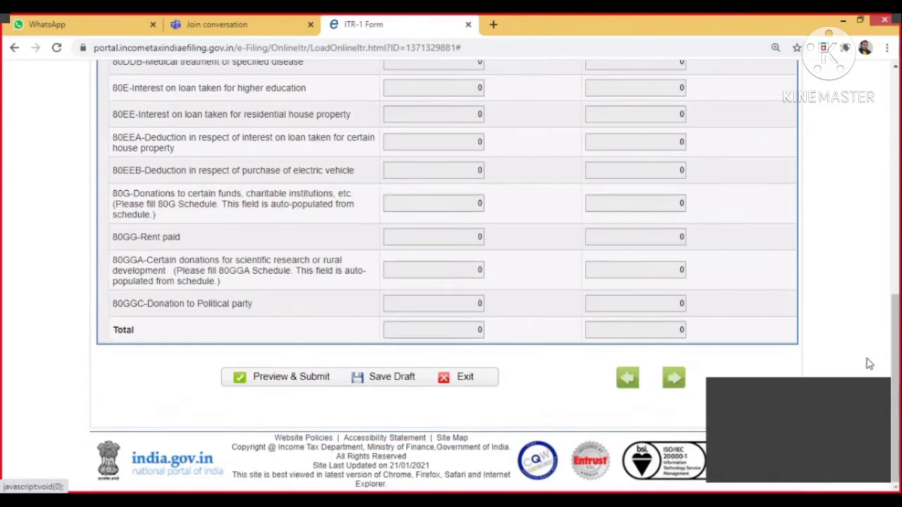
scroll(895, 353, "up", 1)
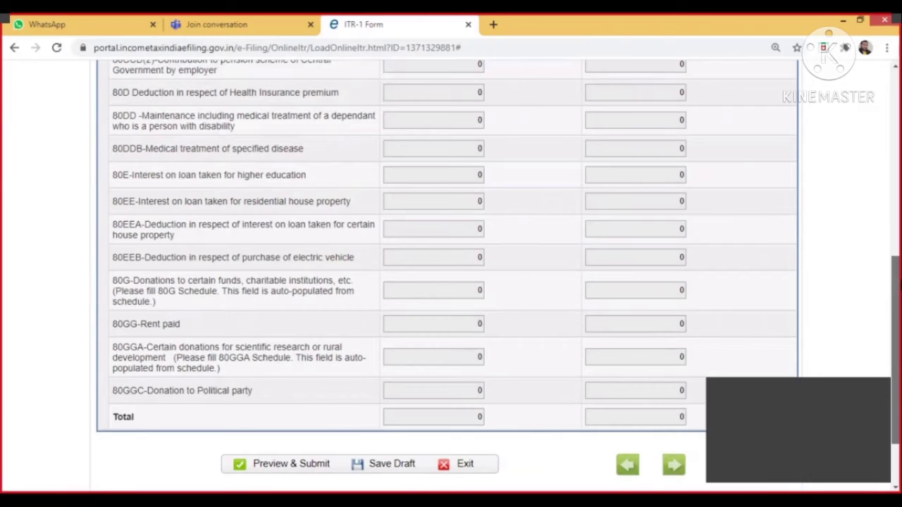
scroll(448, 282, "up", 3)
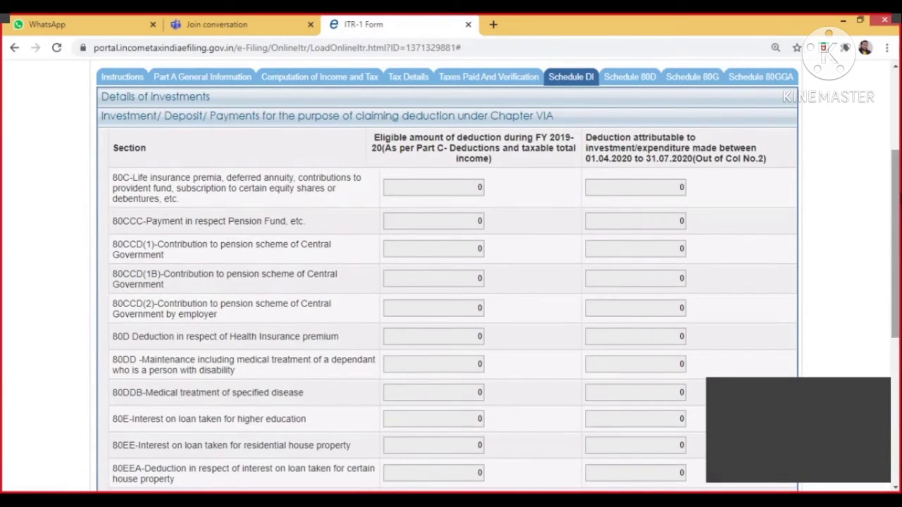
left_click_drag(896, 246, 896, 187)
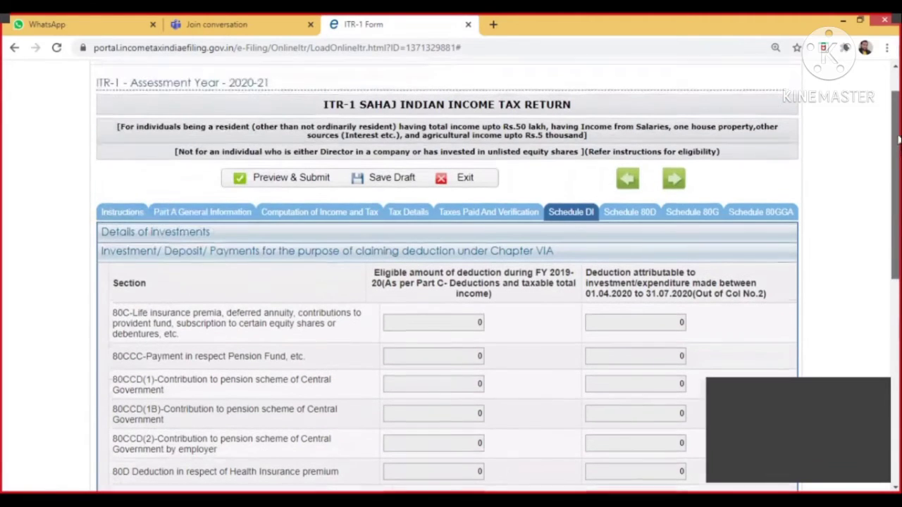
left_click(675, 182)
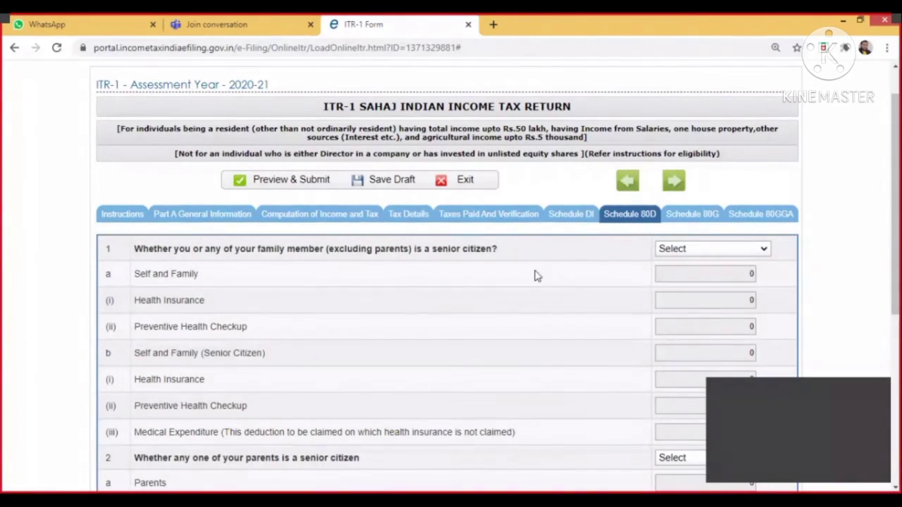
Set the self/family and parents senior-citizen questions to NO, then go to Schedule 80G.
left_click(678, 251)
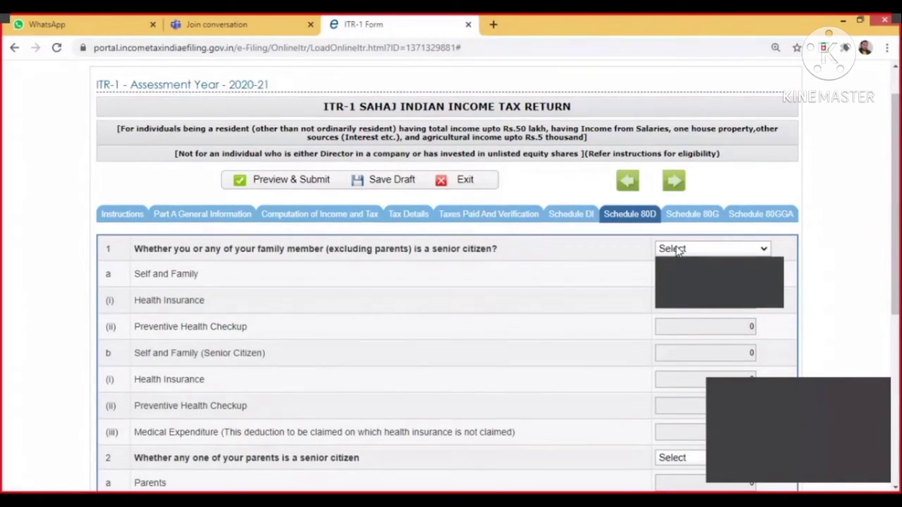
left_click(680, 299)
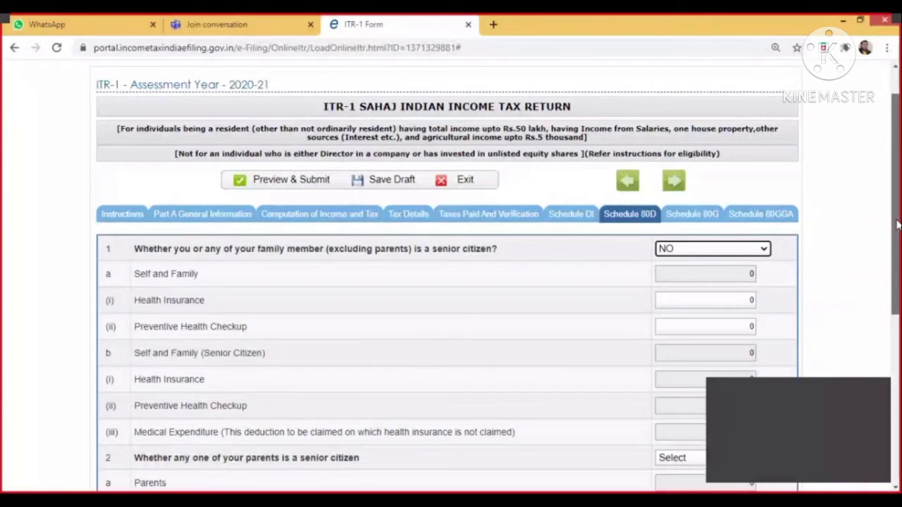
scroll(897, 224, "down", 3)
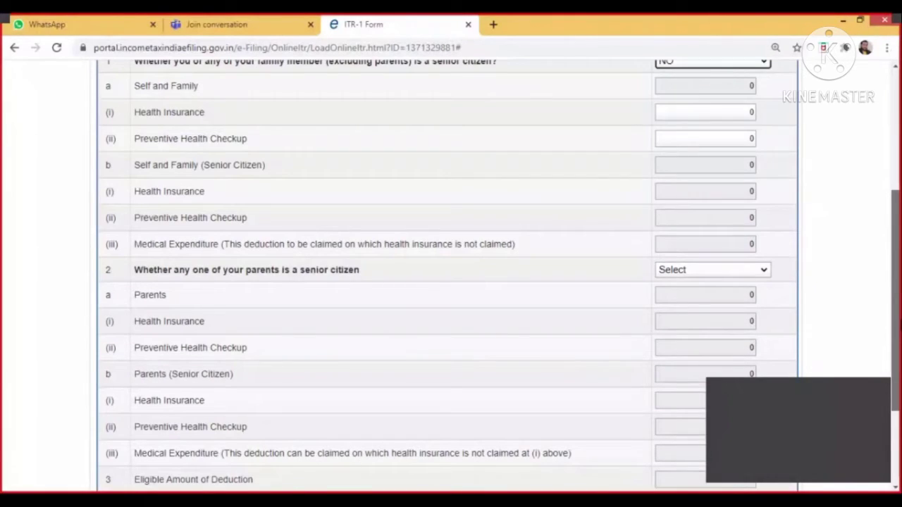
left_click(681, 250)
left_click(684, 277)
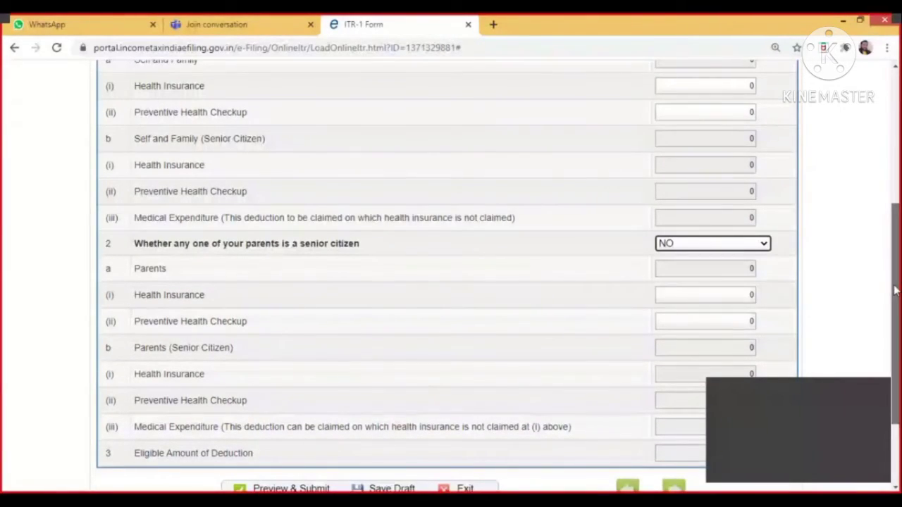
scroll(895, 290, "up", 1)
scroll(447, 282, "up", 3)
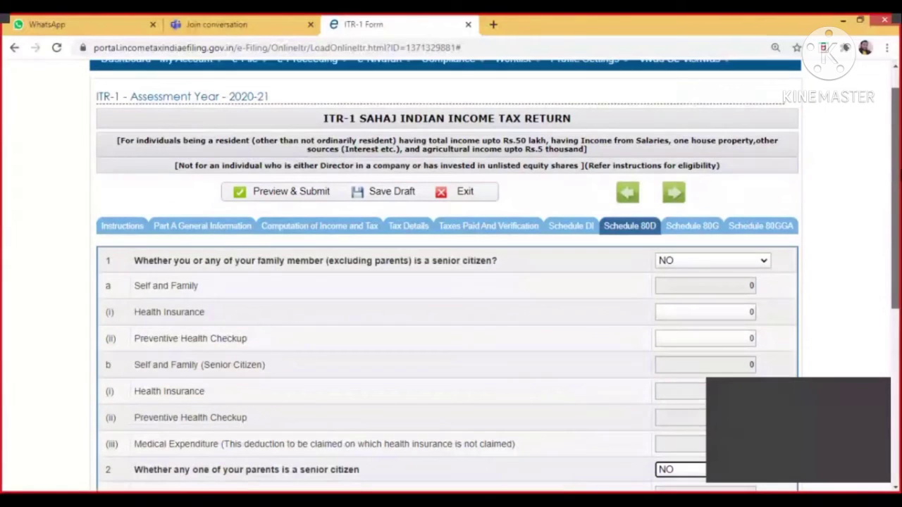
left_click_drag(895, 205, 895, 207)
left_click(707, 227)
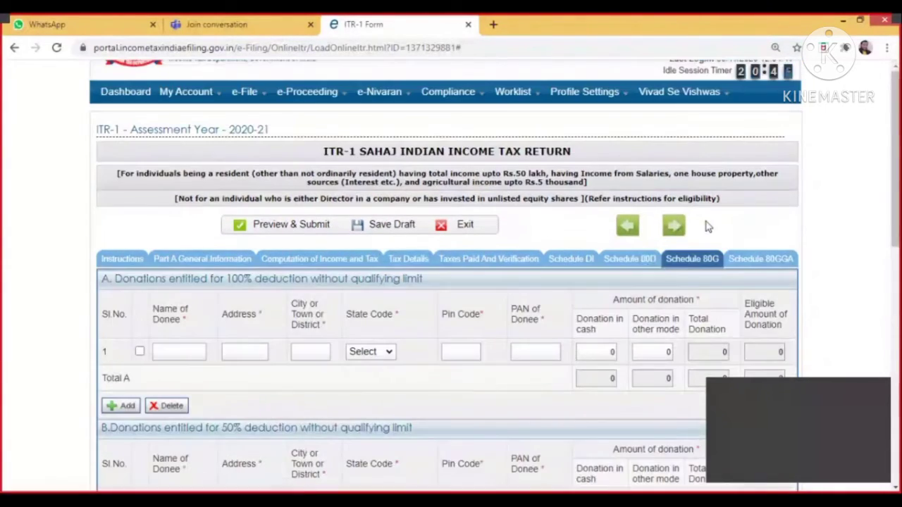
Choose Preview & Submit and confirm that all details are valid.
mouse_move(897, 207)
left_mouse_down()
mouse_move(899, 286)
mouse_move(899, 202)
left_mouse_up()
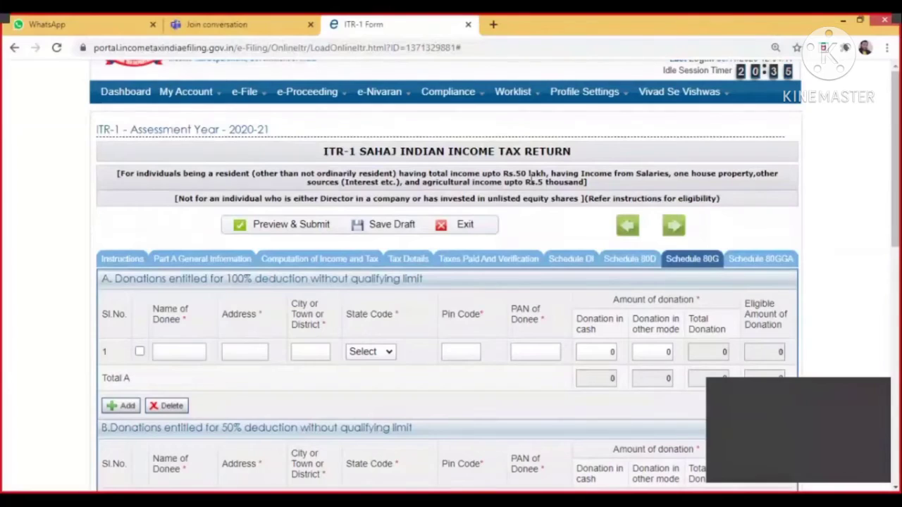
left_click(275, 226)
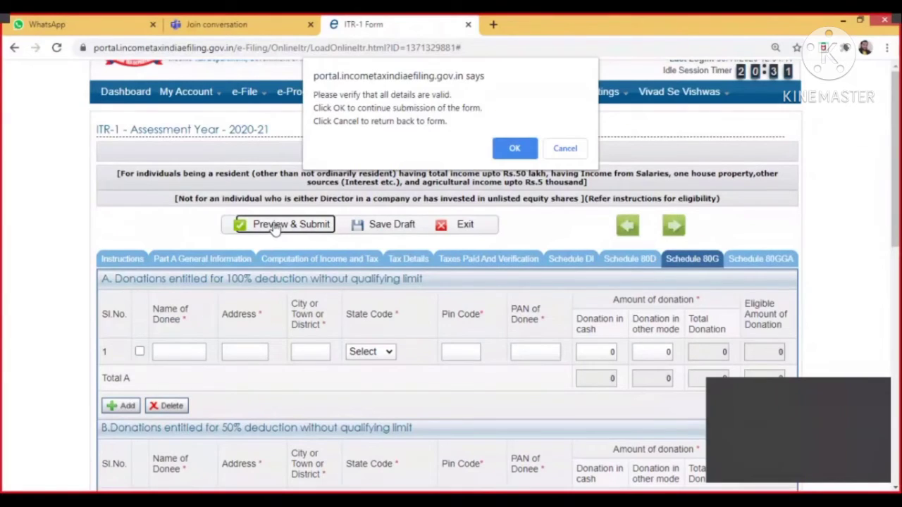
left_click(515, 148)
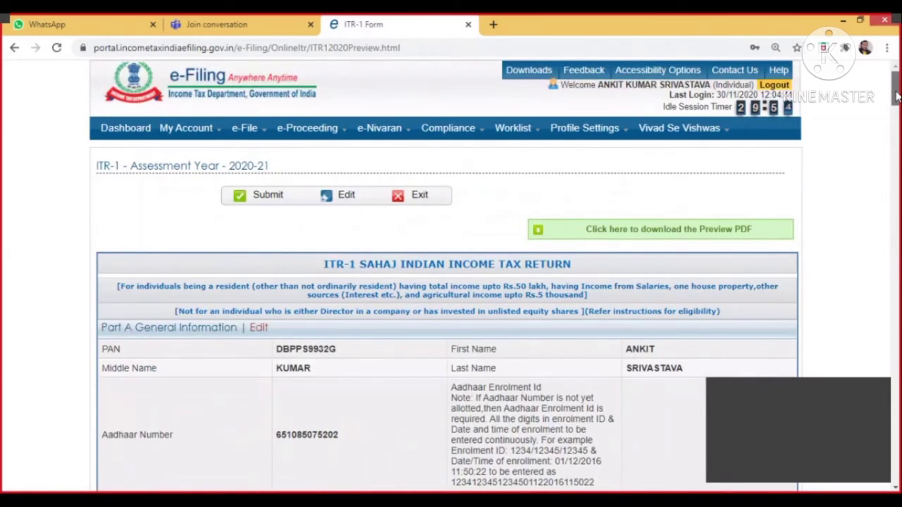
Scroll the ITR-1 preview down to Schedule 80GGA, then exit the preview.
left_click_drag(897, 96, 897, 462)
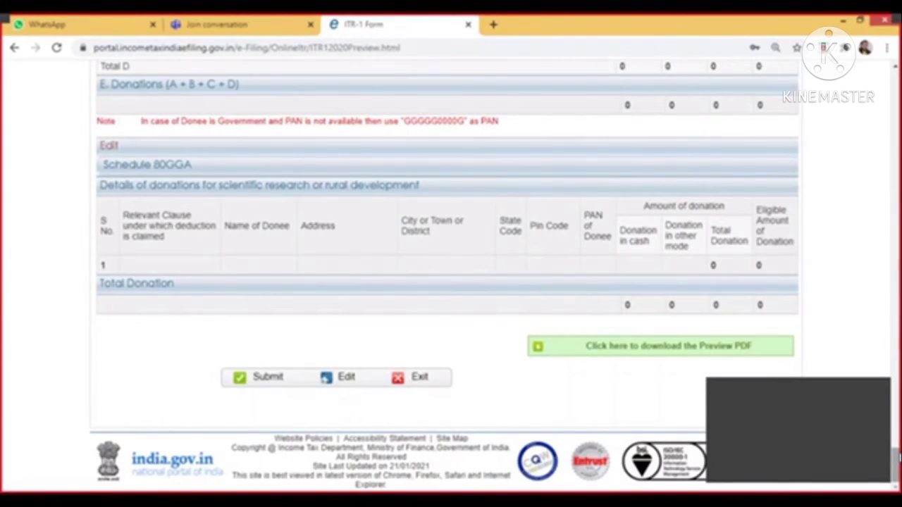
left_click(420, 378)
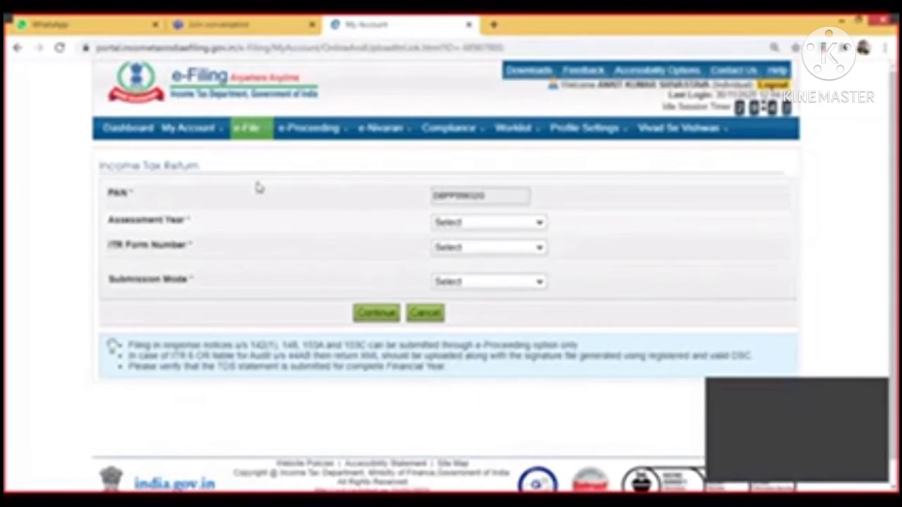
Show the Profile Settings menu from the Income Tax Return page.
mouse_move(588, 130)
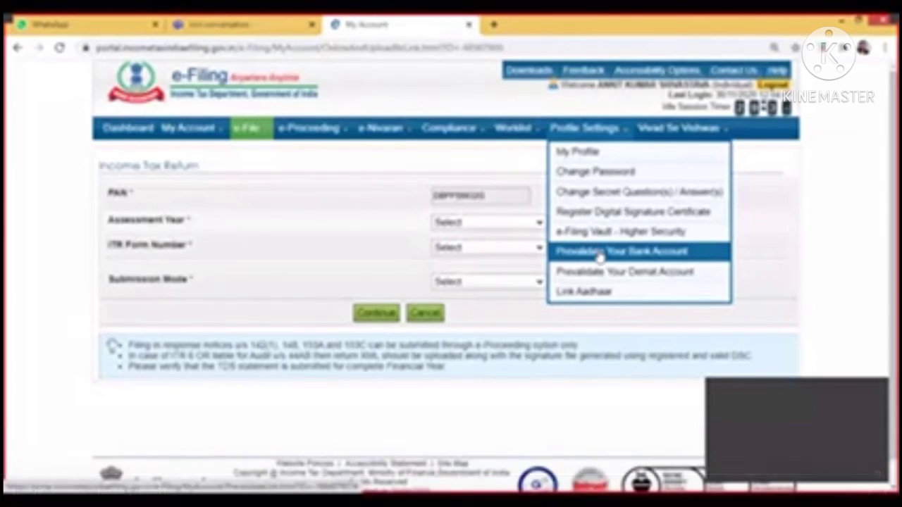
View the validated, EVC-enabled savings account, then go to My Account > e-Verify Return.
left_click(600, 255)
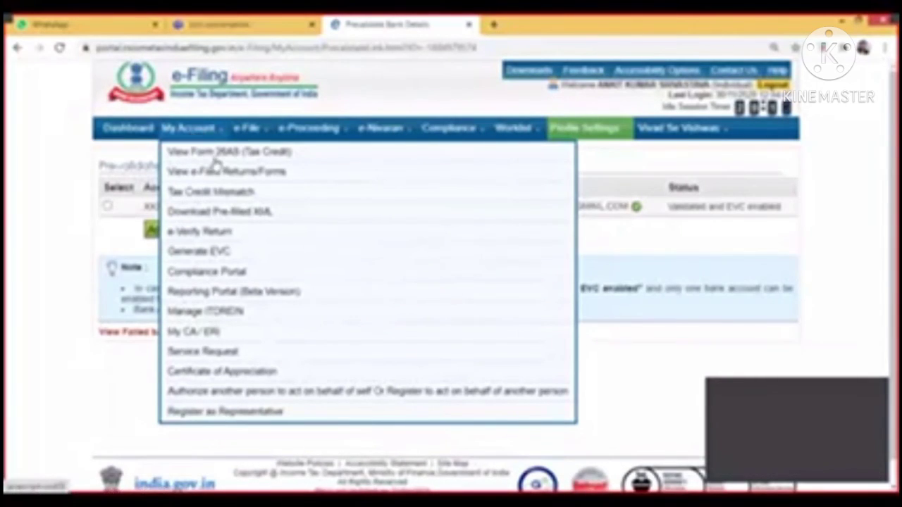
left_click(227, 239)
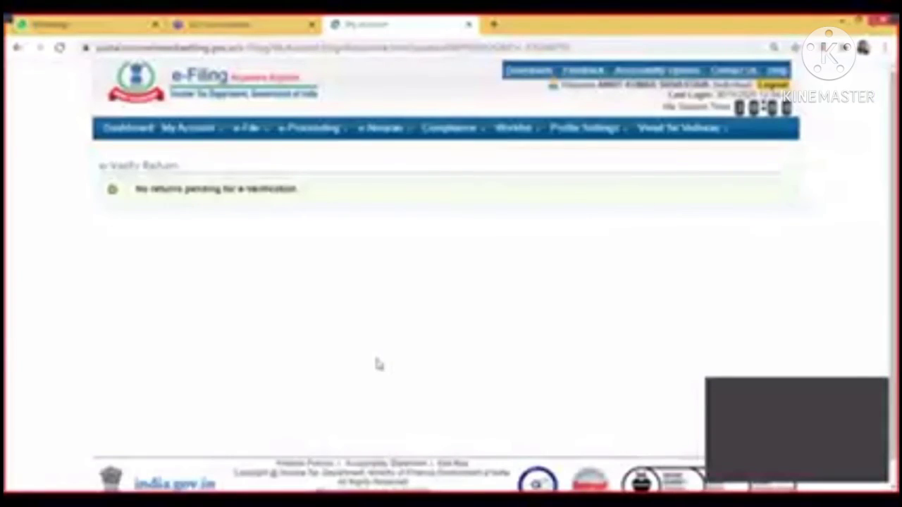